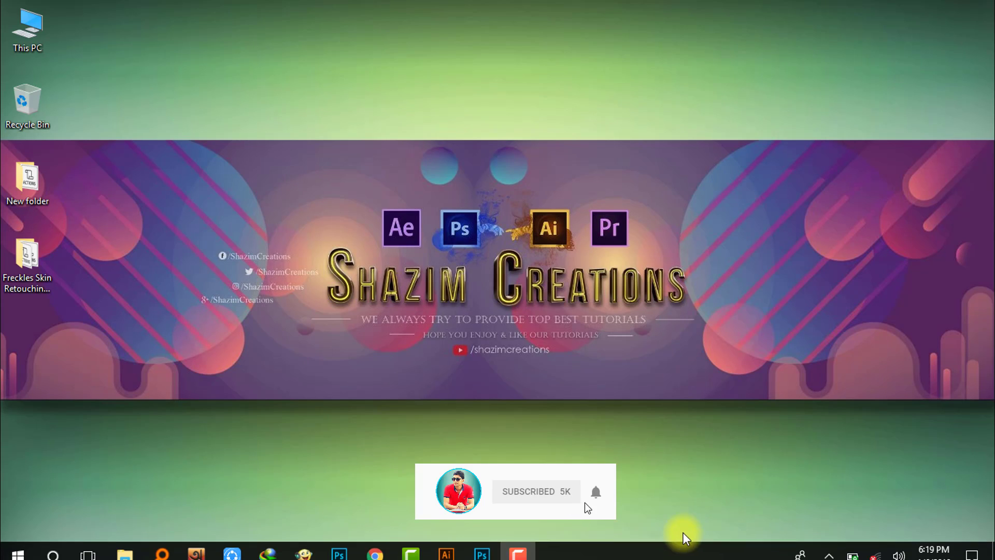
Switch to Photoshop and open the image freckles-girl-flickr-danny_st from the Freckles Skin Retouching folder on the desktop.
{"action": "left_click", "coordinate": [482, 544]}
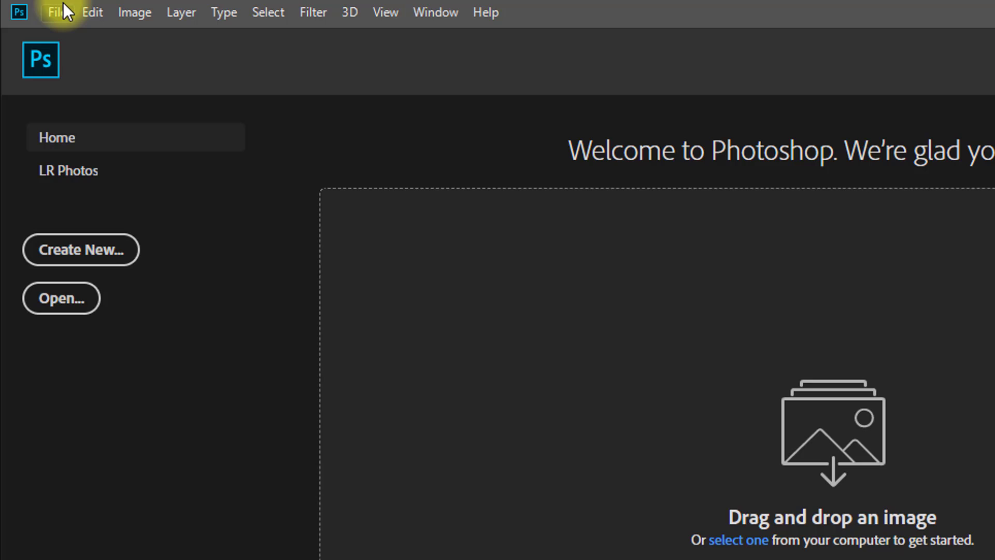
{"action": "left_click", "coordinate": [61, 9]}
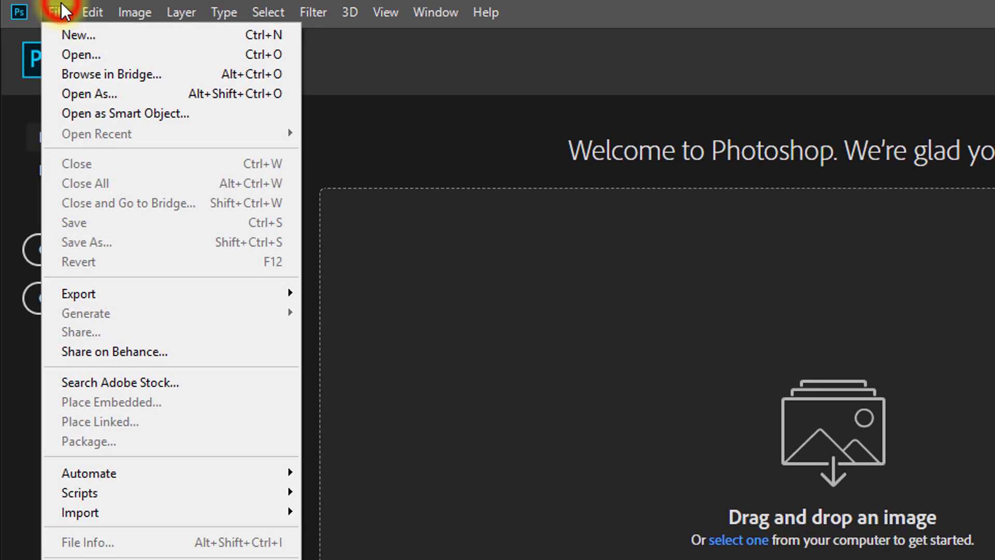
{"action": "left_click", "coordinate": [83, 62]}
{"action": "left_click_drag", "start_coordinate": [677, 304], "coordinate": [605, 243]}
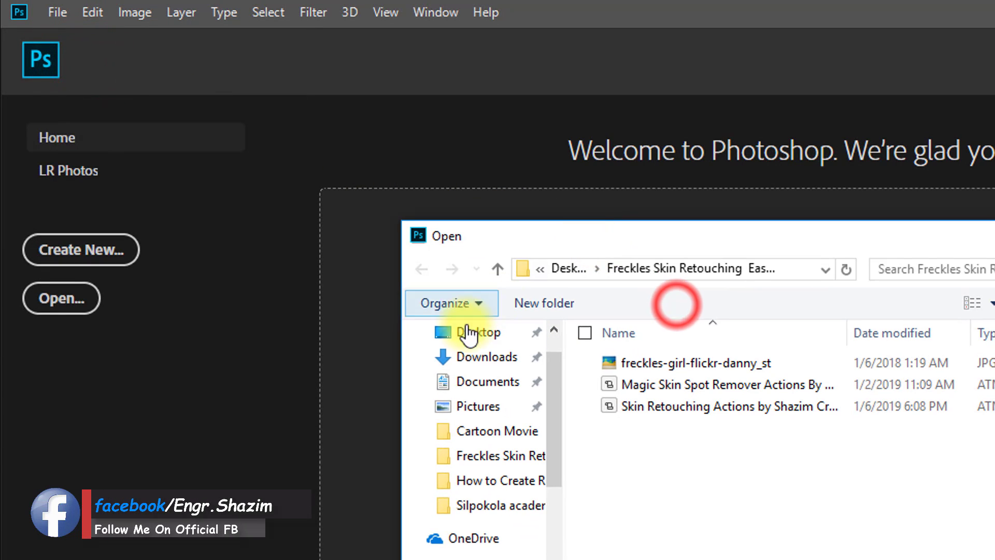
{"action": "left_click", "coordinate": [478, 337]}
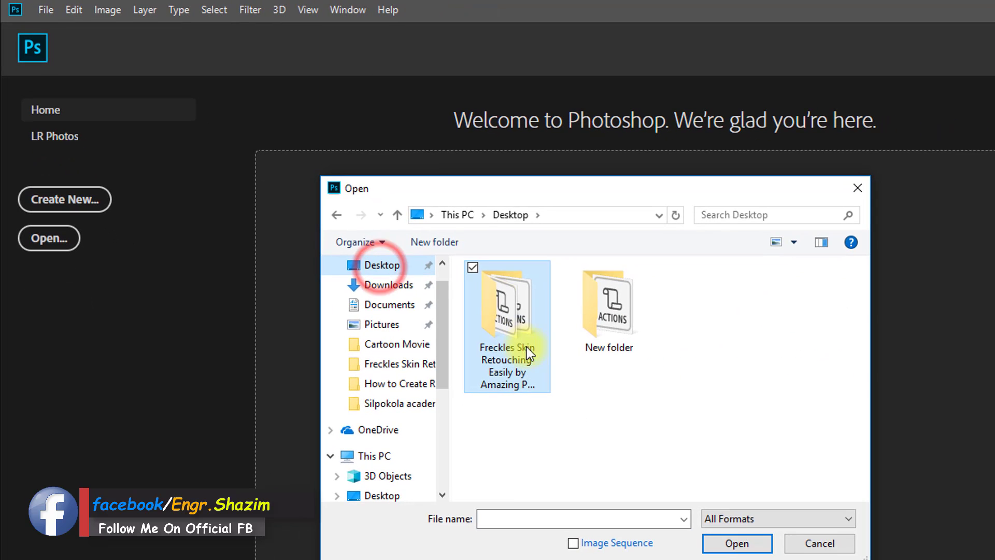
{"action": "double_click", "coordinate": [646, 400]}
{"action": "left_click", "coordinate": [775, 243]}
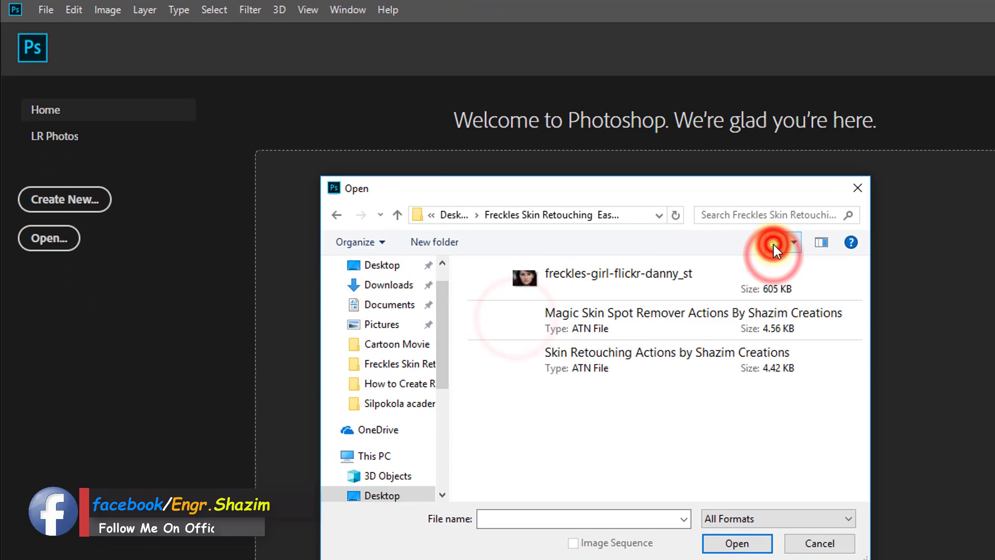
{"action": "left_click", "coordinate": [774, 242]}
{"action": "left_click", "coordinate": [513, 323]}
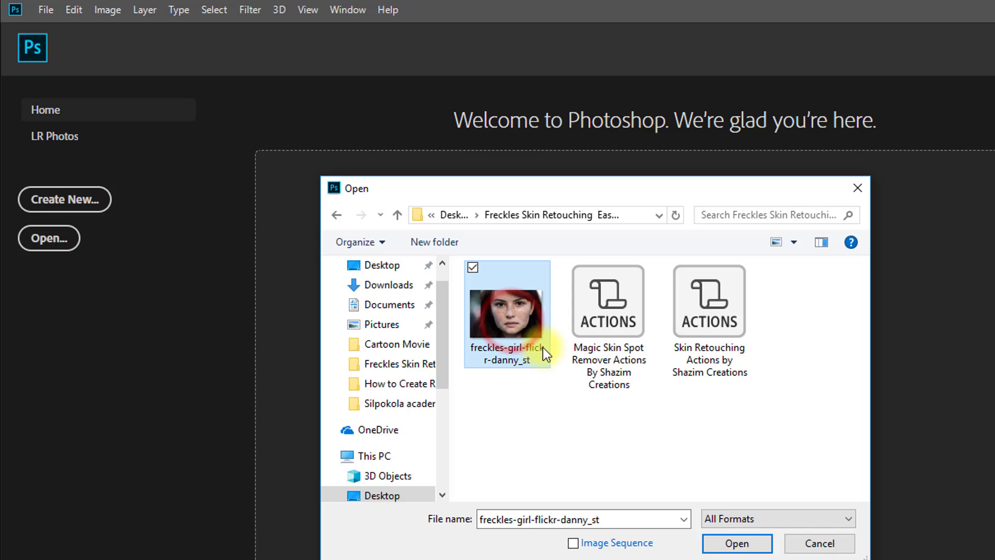
{"action": "left_click", "coordinate": [742, 544]}
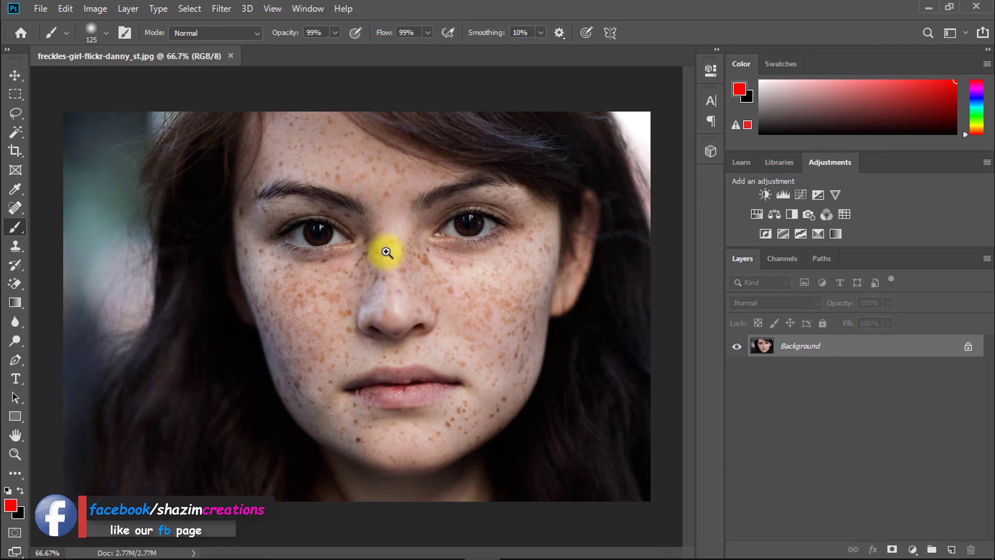
Bring up the list of actions and look through the Default Actions set.
{"action": "mouse_move", "coordinate": [402, 251]}
{"action": "left_mouse_down"}
{"action": "mouse_move", "coordinate": [455, 260]}
{"action": "mouse_move", "coordinate": [421, 249]}
{"action": "left_mouse_up"}
{"action": "left_click", "coordinate": [296, 14]}
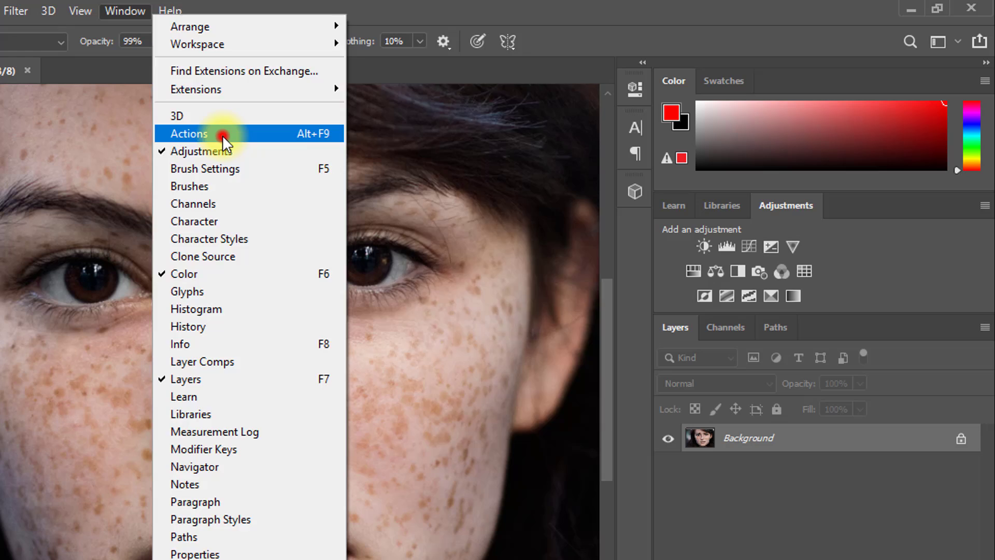
{"action": "left_click", "coordinate": [223, 135]}
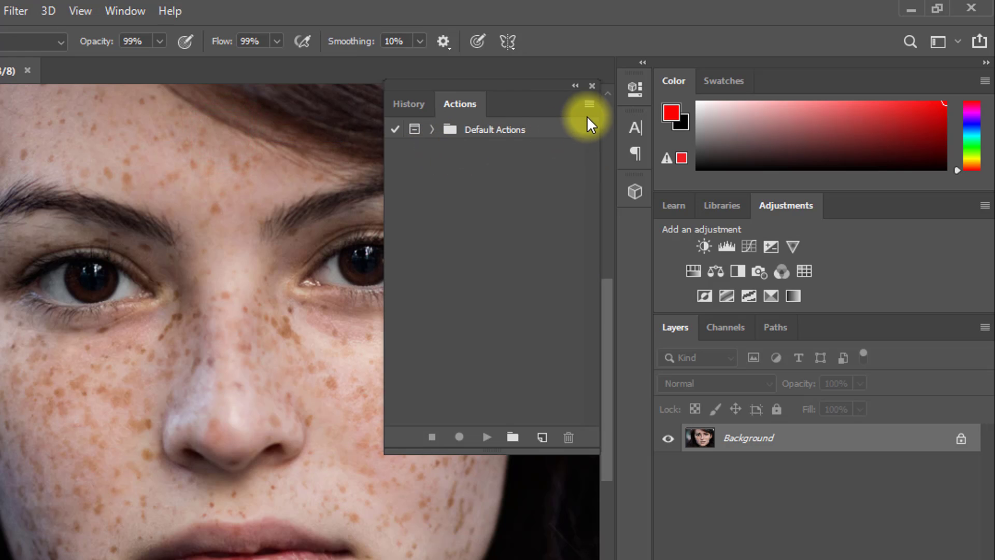
{"action": "left_click", "coordinate": [433, 129]}
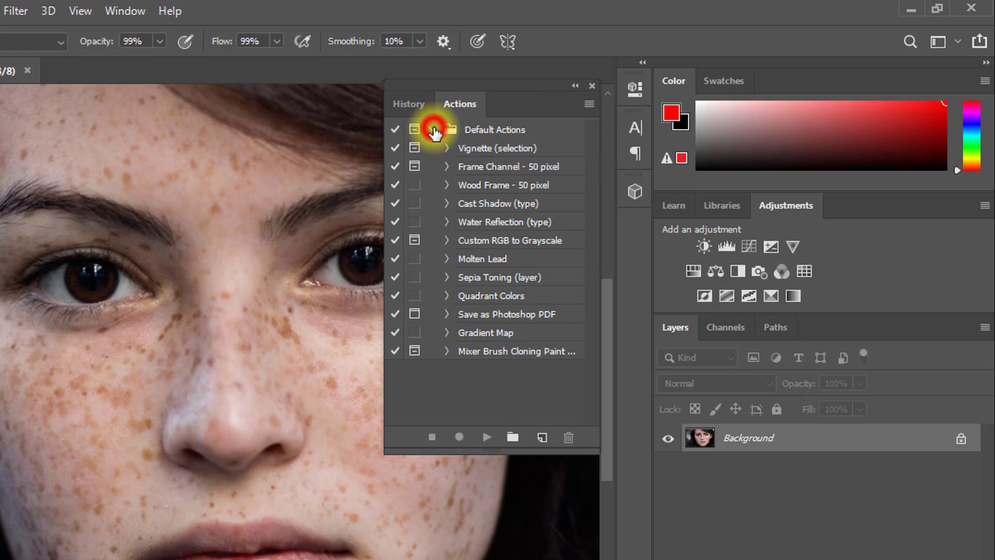
{"action": "left_click", "coordinate": [433, 129]}
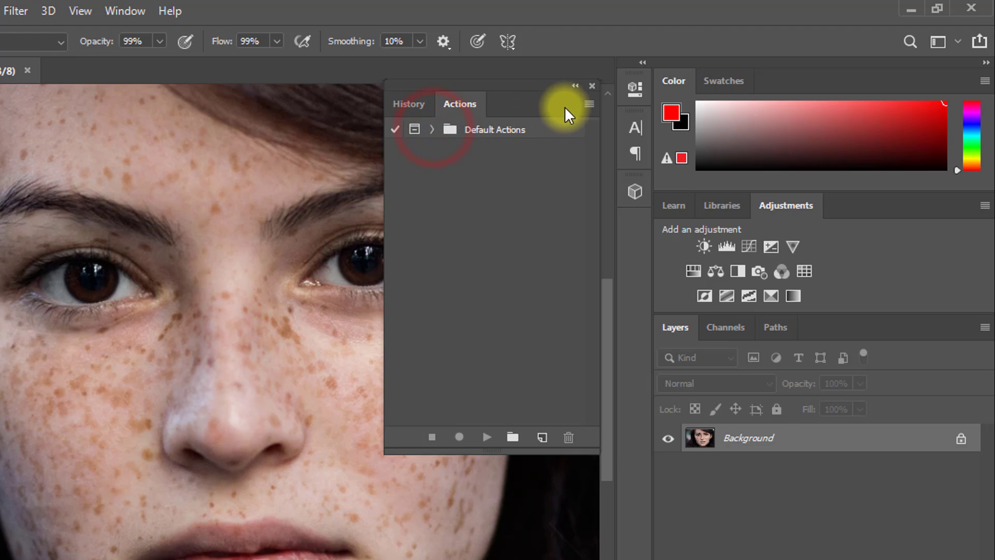
Load the action file Magic Skin Spot Remover Actions By Shazim Creations.
{"action": "left_click", "coordinate": [589, 104]}
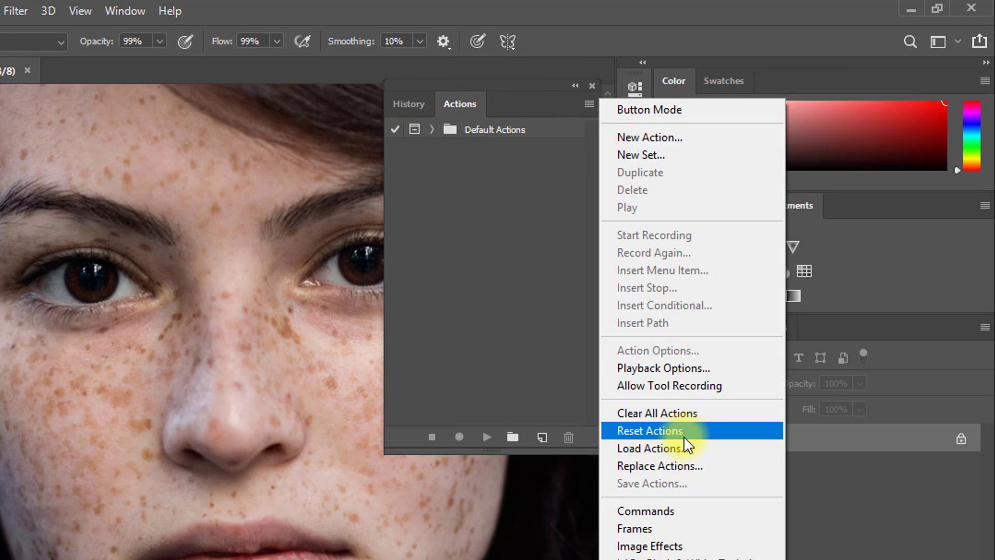
{"action": "left_click", "coordinate": [639, 447]}
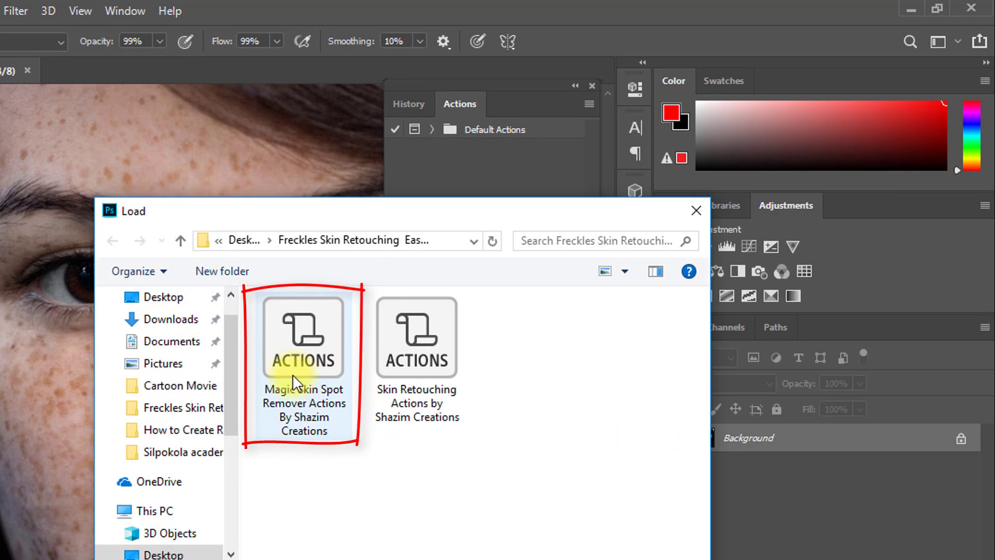
{"action": "left_click", "coordinate": [291, 368]}
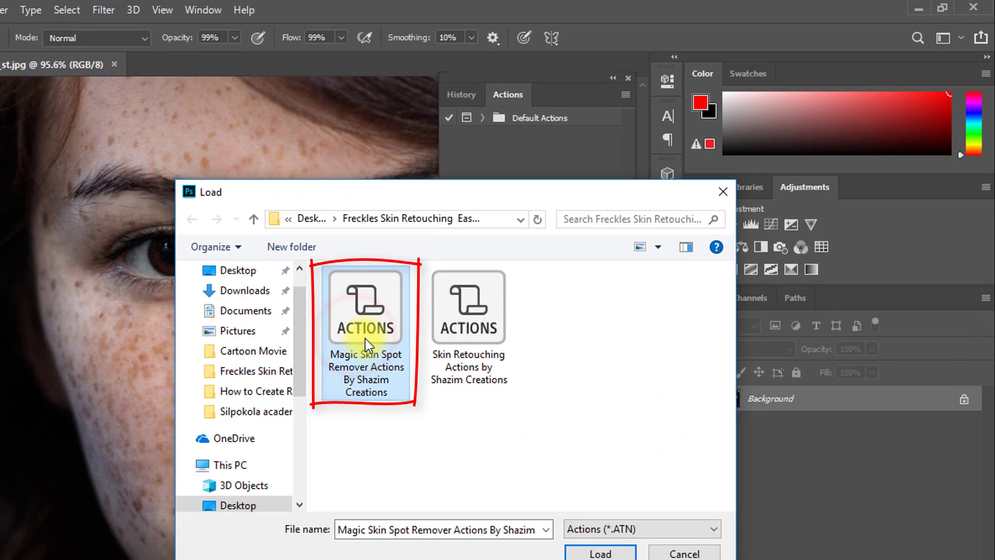
{"action": "left_click", "coordinate": [601, 553]}
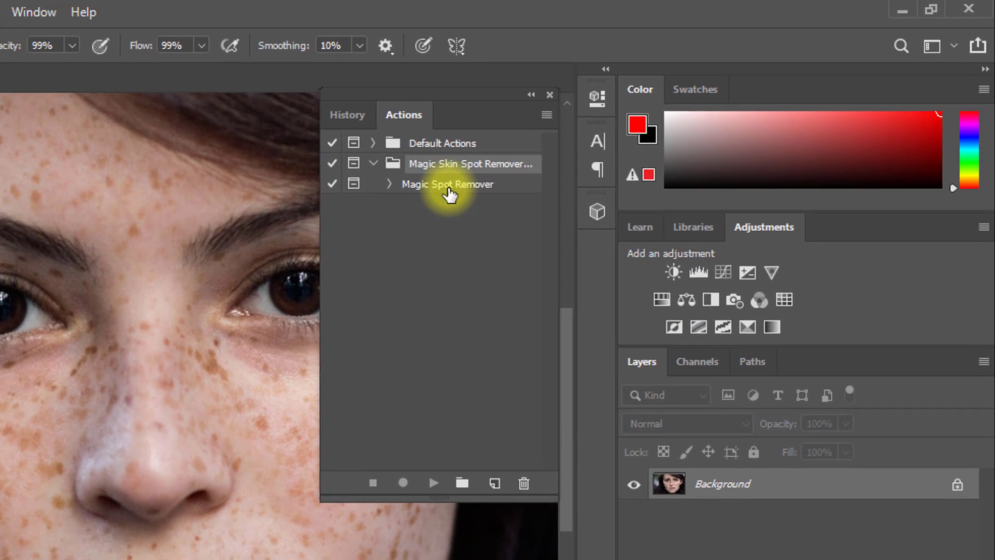
Run the Magic Spot Remover action, continuing past its first message and closing its final one.
{"action": "left_click", "coordinate": [558, 151]}
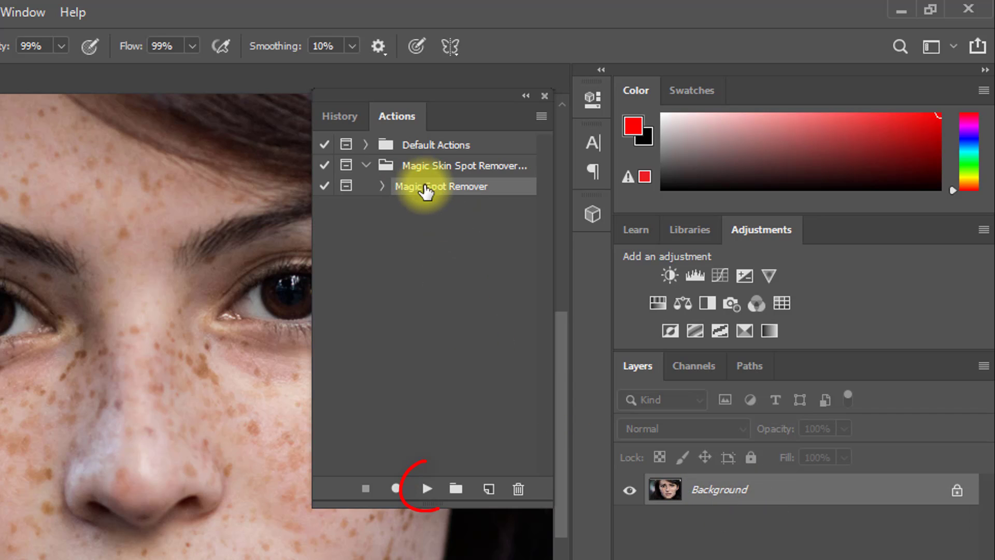
{"action": "left_click", "coordinate": [426, 490]}
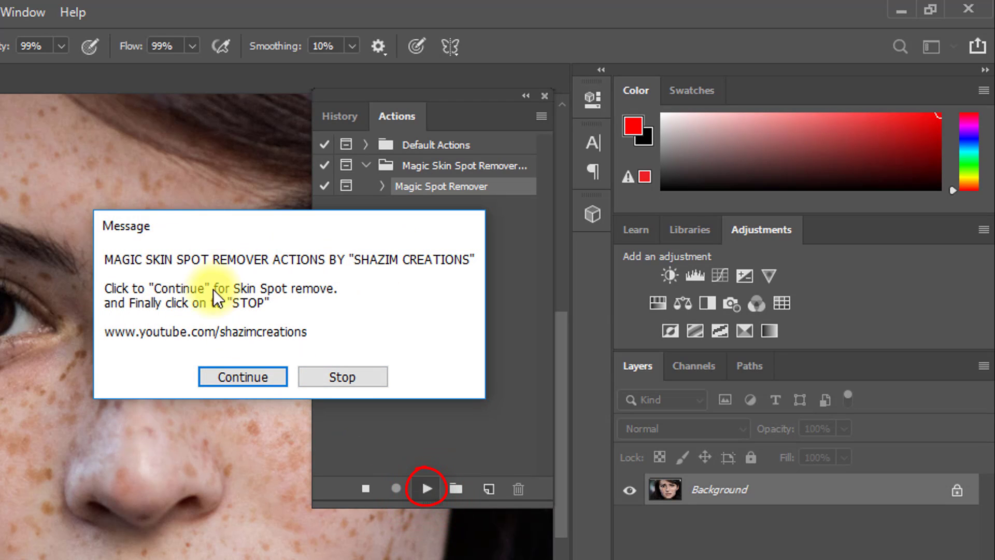
{"action": "left_click", "coordinate": [241, 376]}
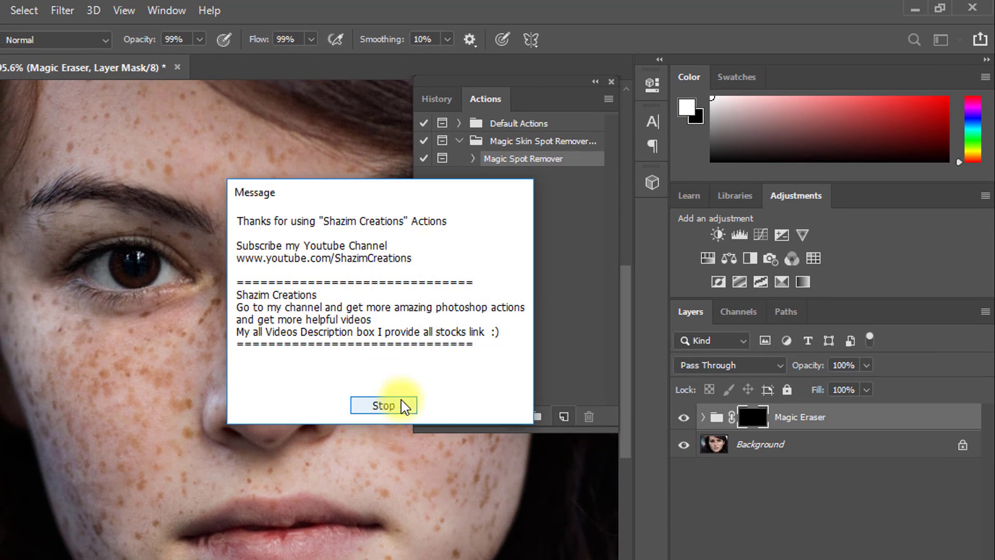
{"action": "left_click", "coordinate": [383, 406]}
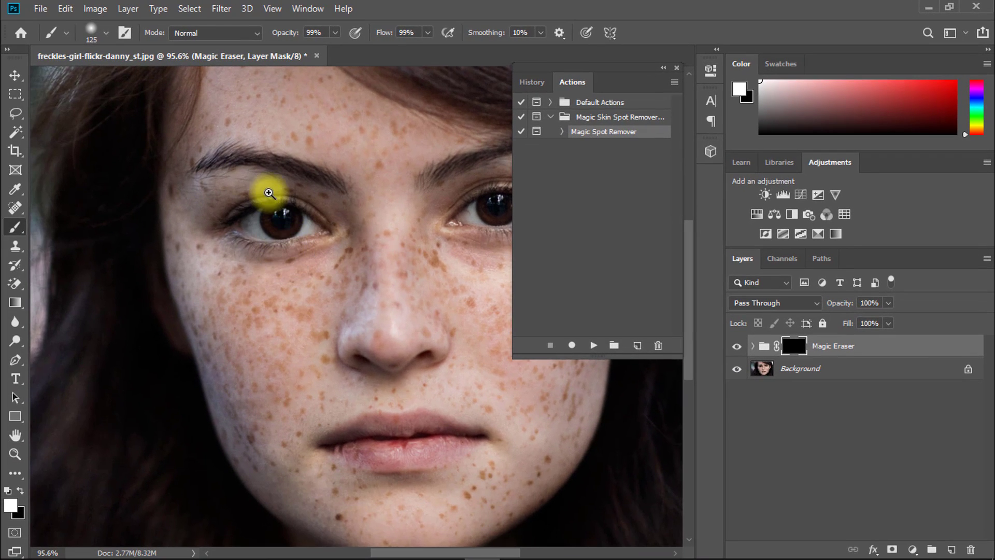
Paint white on the Magic Eraser group mask over the forehead freckles, varying the brush size between 40 and 70 px.
{"action": "left_click_drag", "start_coordinate": [265, 193], "coordinate": [280, 195]}
{"action": "left_click_drag", "start_coordinate": [304, 150], "coordinate": [264, 260]}
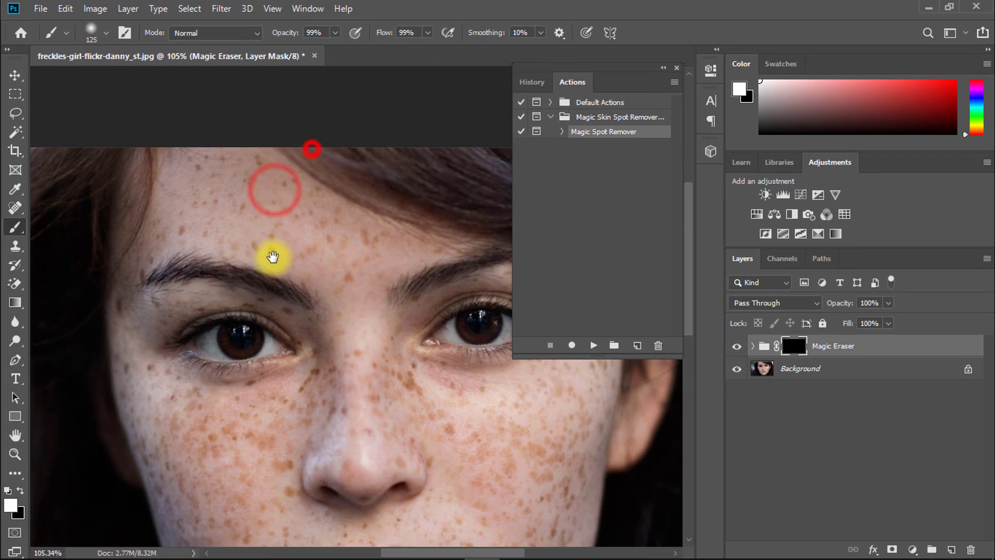
{"action": "left_click_drag", "start_coordinate": [236, 212], "coordinate": [253, 214]}
{"action": "left_click", "coordinate": [261, 211]}
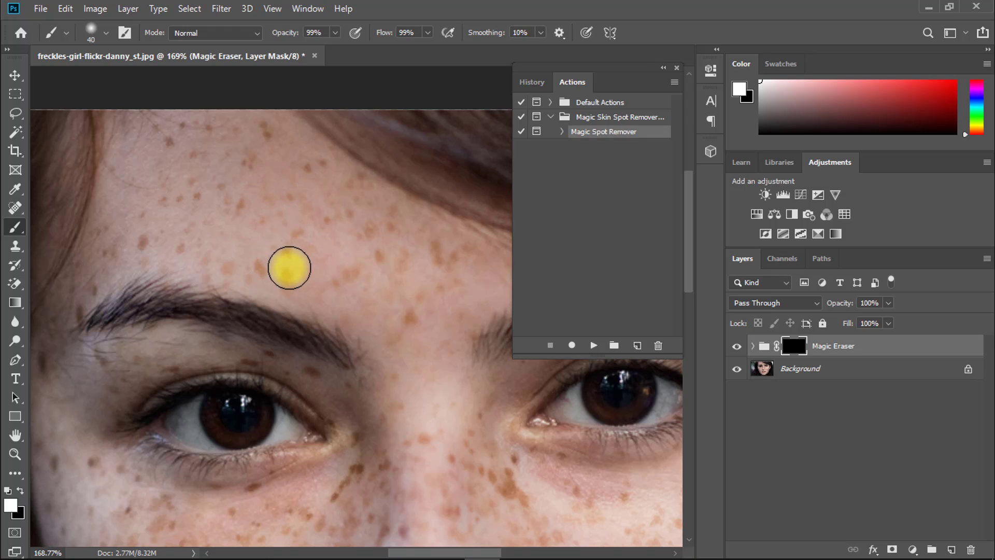
{"action": "left_click", "coordinate": [286, 232]}
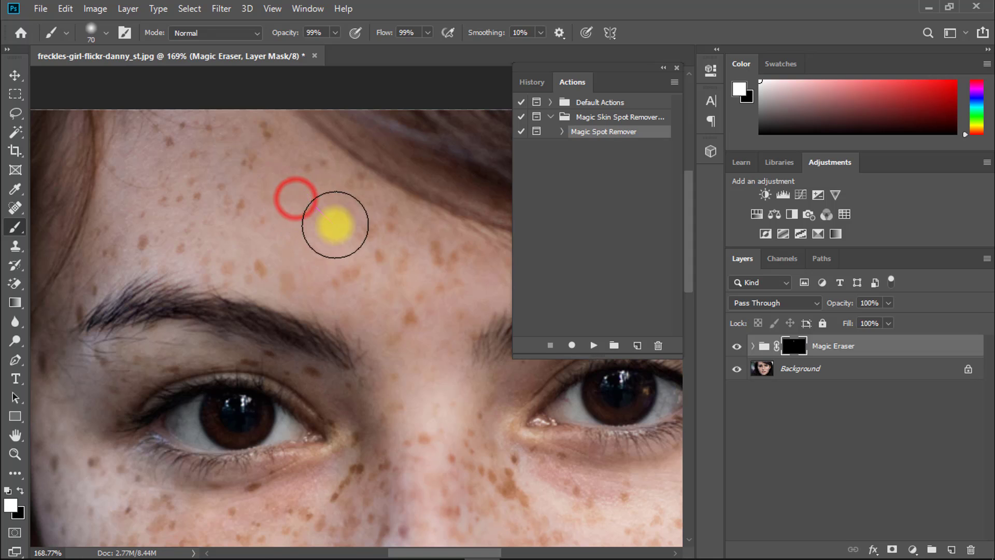
{"action": "left_click", "coordinate": [267, 168]}
{"action": "key", "text": "bracketleft"}
{"action": "key", "text": "bracketleft"}
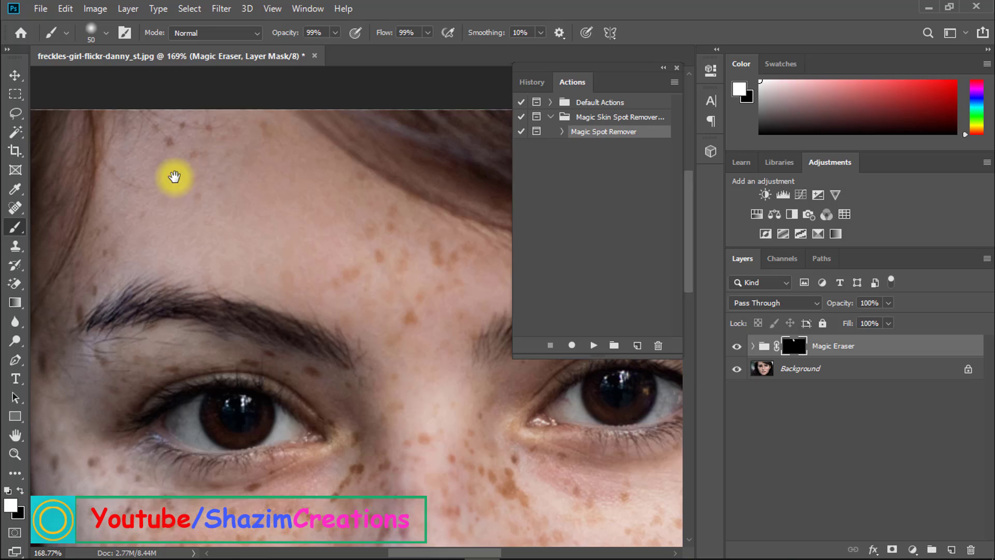
{"action": "left_click_drag", "start_coordinate": [176, 182], "coordinate": [193, 265]}
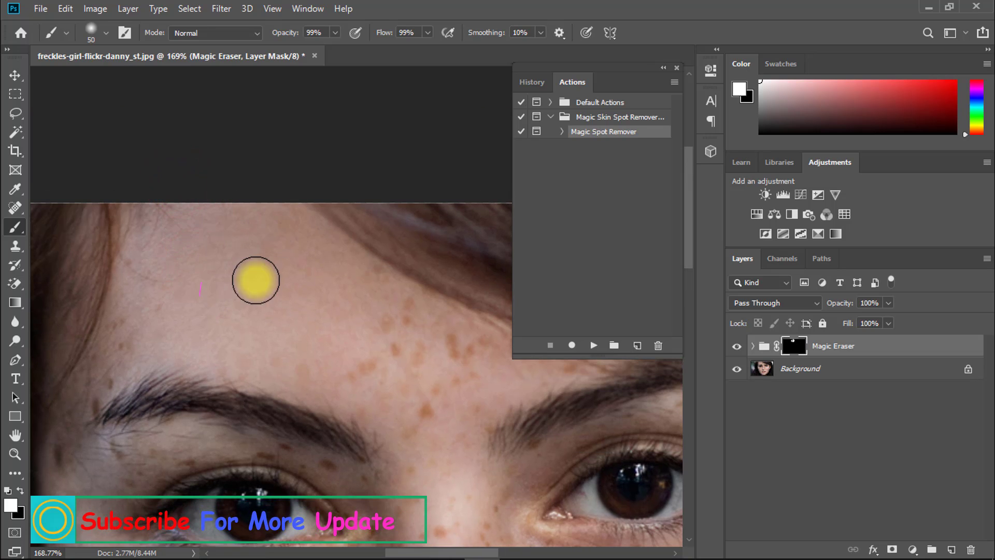
Set the brush opacity and flow to 100% and paint out the freckles on the lower forehead between the eyebrows.
{"action": "left_click_drag", "start_coordinate": [403, 328], "coordinate": [226, 232]}
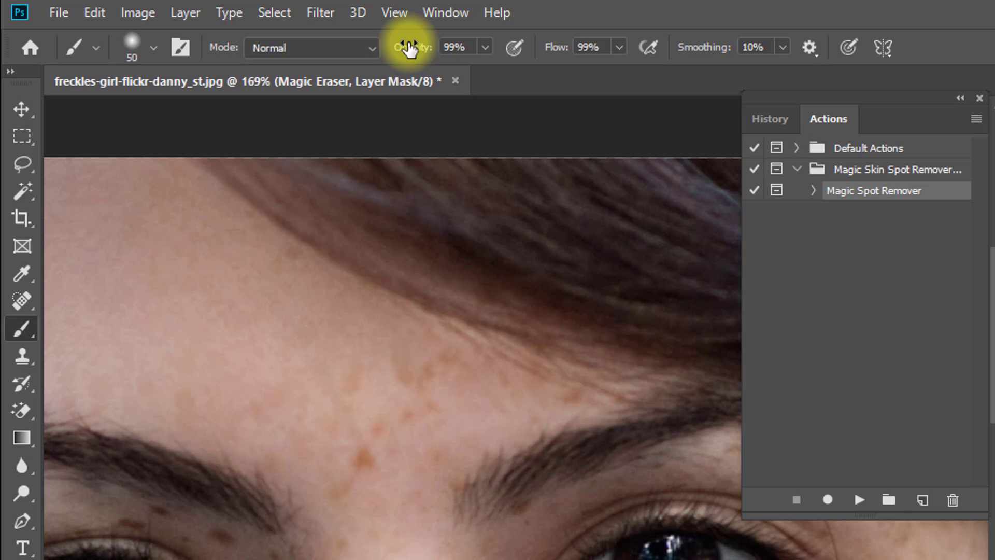
{"action": "left_click_drag", "start_coordinate": [409, 47], "coordinate": [469, 47]}
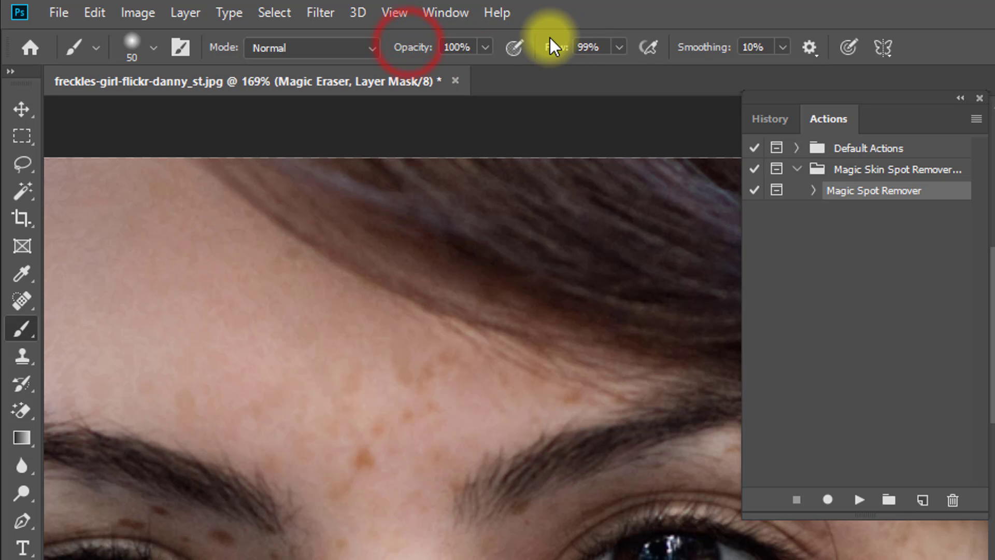
{"action": "left_click_drag", "start_coordinate": [550, 46], "coordinate": [673, 55]}
{"action": "left_click_drag", "start_coordinate": [461, 320], "coordinate": [492, 176]}
{"action": "mouse_move", "coordinate": [386, 211]}
{"action": "left_mouse_down"}
{"action": "mouse_move", "coordinate": [472, 245]}
{"action": "mouse_move", "coordinate": [395, 327]}
{"action": "mouse_move", "coordinate": [394, 296]}
{"action": "left_mouse_up"}
{"action": "left_click", "coordinate": [387, 280]}
{"action": "left_click", "coordinate": [373, 309]}
{"action": "left_click_drag", "start_coordinate": [375, 344], "coordinate": [304, 267]}
{"action": "left_click", "coordinate": [312, 292]}
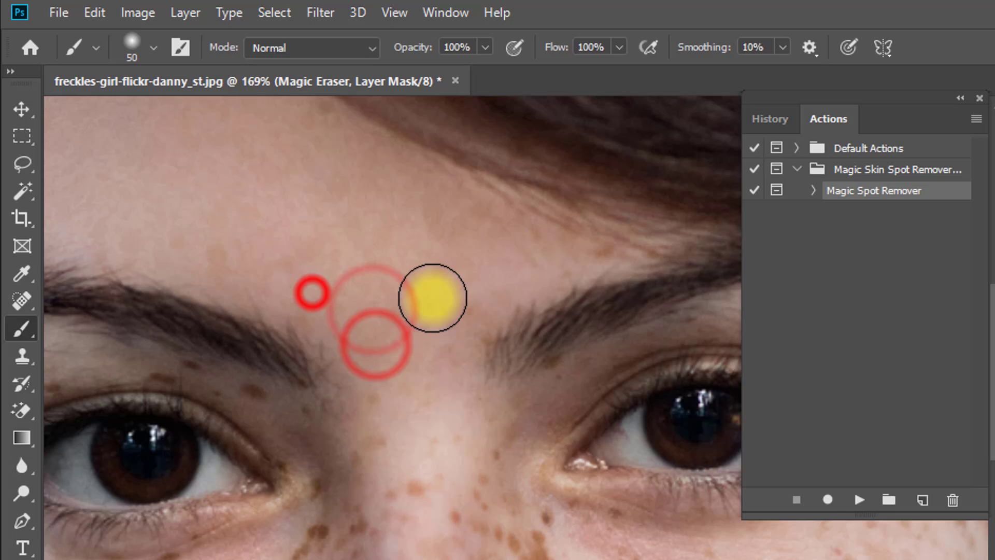
{"action": "left_click_drag", "start_coordinate": [438, 298], "coordinate": [471, 293]}
{"action": "left_click", "coordinate": [473, 290]}
Reduce the brush to 40 px and paint out the freckles on the nose bridge and below the woman's left eye.
{"action": "left_click_drag", "start_coordinate": [418, 458], "coordinate": [411, 325]}
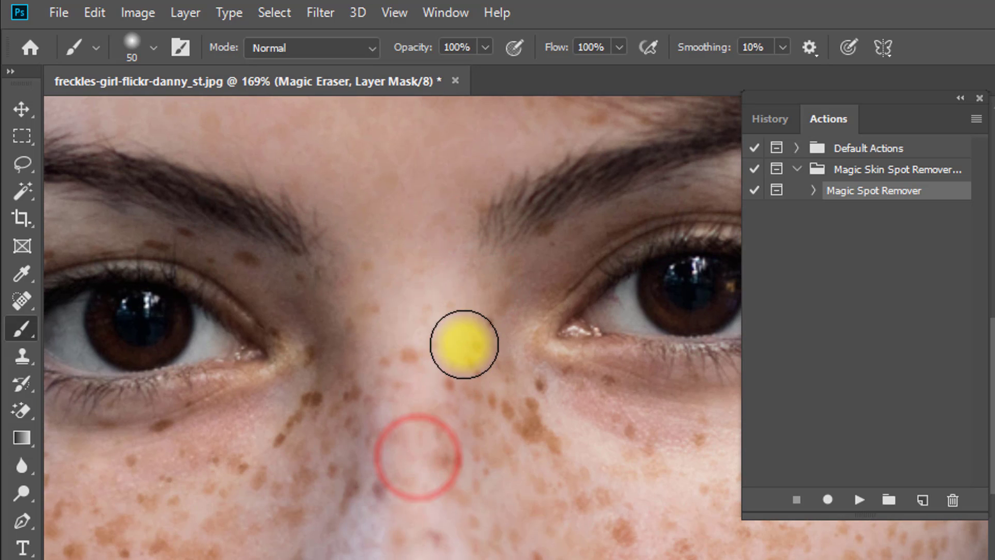
{"action": "key", "text": "["}
{"action": "key", "text": "["}
{"action": "mouse_move", "coordinate": [480, 359]}
{"action": "left_mouse_down"}
{"action": "mouse_move", "coordinate": [495, 408]}
{"action": "mouse_move", "coordinate": [460, 389]}
{"action": "mouse_move", "coordinate": [606, 437]}
{"action": "left_mouse_up"}
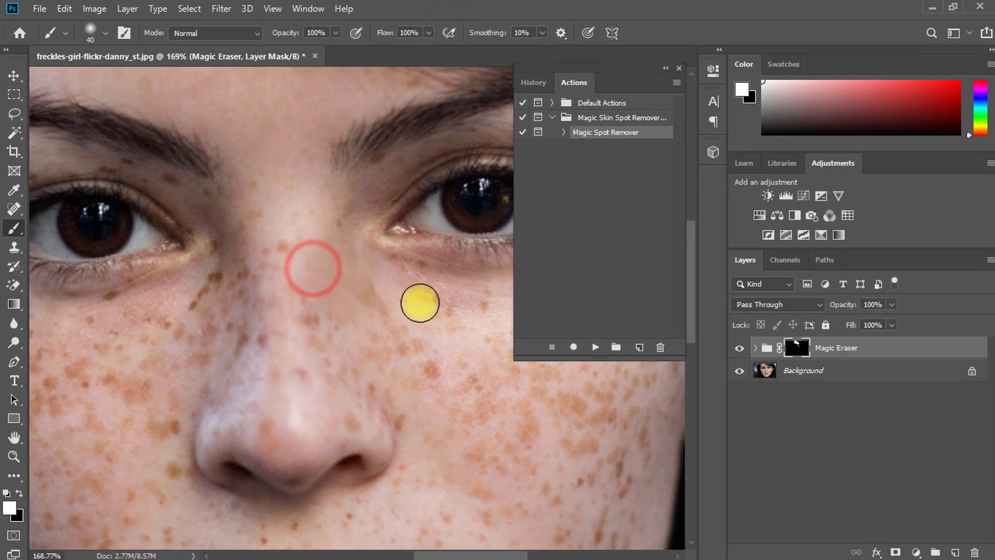
{"action": "mouse_move", "coordinate": [367, 335]}
{"action": "left_mouse_down"}
{"action": "mouse_move", "coordinate": [228, 273]}
{"action": "mouse_move", "coordinate": [249, 265]}
{"action": "mouse_move", "coordinate": [237, 265]}
{"action": "left_mouse_up"}
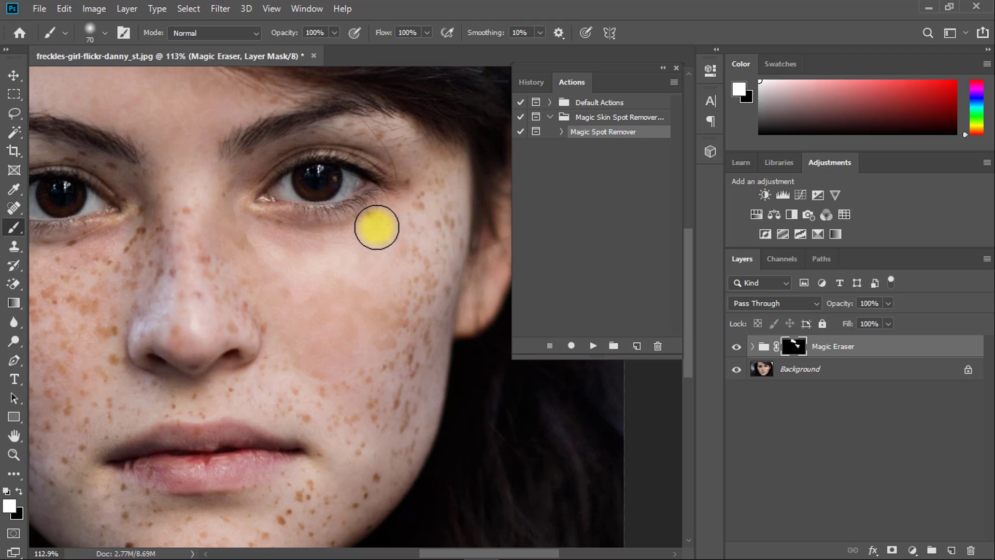
Paint on the Magic Eraser mask over the freckles beside the woman's left eye and down the outer cheek to the jaw.
{"action": "left_click", "coordinate": [421, 203]}
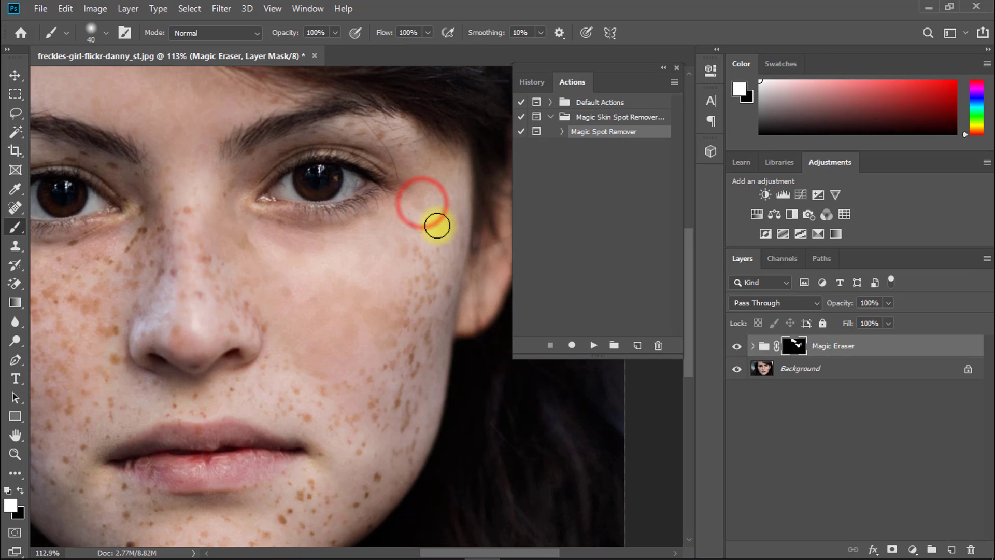
{"action": "left_click", "coordinate": [422, 231]}
{"action": "left_click_drag", "start_coordinate": [440, 311], "coordinate": [430, 295]}
{"action": "left_click_drag", "start_coordinate": [419, 349], "coordinate": [397, 378]}
{"action": "left_click_drag", "start_coordinate": [397, 356], "coordinate": [363, 398]}
{"action": "mouse_move", "coordinate": [316, 413]}
{"action": "left_mouse_down"}
{"action": "mouse_move", "coordinate": [371, 408]}
{"action": "mouse_move", "coordinate": [386, 431]}
{"action": "left_mouse_up"}
Paint out the freckles along the lower jaw and chin on the Magic Eraser mask, using a smaller brush for the chin spots.
{"action": "left_click_drag", "start_coordinate": [345, 428], "coordinate": [359, 276]}
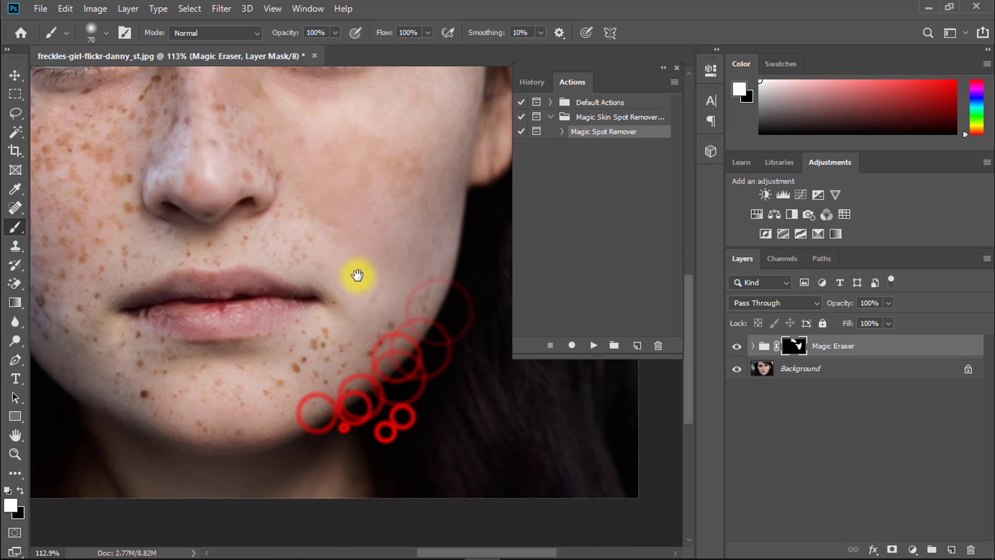
{"action": "mouse_move", "coordinate": [396, 324]}
{"action": "left_mouse_down"}
{"action": "mouse_move", "coordinate": [363, 371]}
{"action": "mouse_move", "coordinate": [409, 358]}
{"action": "left_mouse_up"}
{"action": "key", "text": "["}
{"action": "key", "text": "["}
{"action": "key", "text": "["}
{"action": "left_click_drag", "start_coordinate": [360, 386], "coordinate": [341, 346]}
{"action": "mouse_move", "coordinate": [331, 326]}
{"action": "left_mouse_down"}
{"action": "mouse_move", "coordinate": [308, 359]}
{"action": "mouse_move", "coordinate": [292, 359]}
{"action": "left_mouse_up"}
{"action": "mouse_move", "coordinate": [285, 360]}
{"action": "left_mouse_down"}
{"action": "mouse_move", "coordinate": [271, 364]}
{"action": "mouse_move", "coordinate": [263, 351]}
{"action": "left_mouse_up"}
Paint with the 70 px brush over the freckles on the woman's right cheek and beside the nose.
{"action": "left_click_drag", "start_coordinate": [309, 377], "coordinate": [371, 358]}
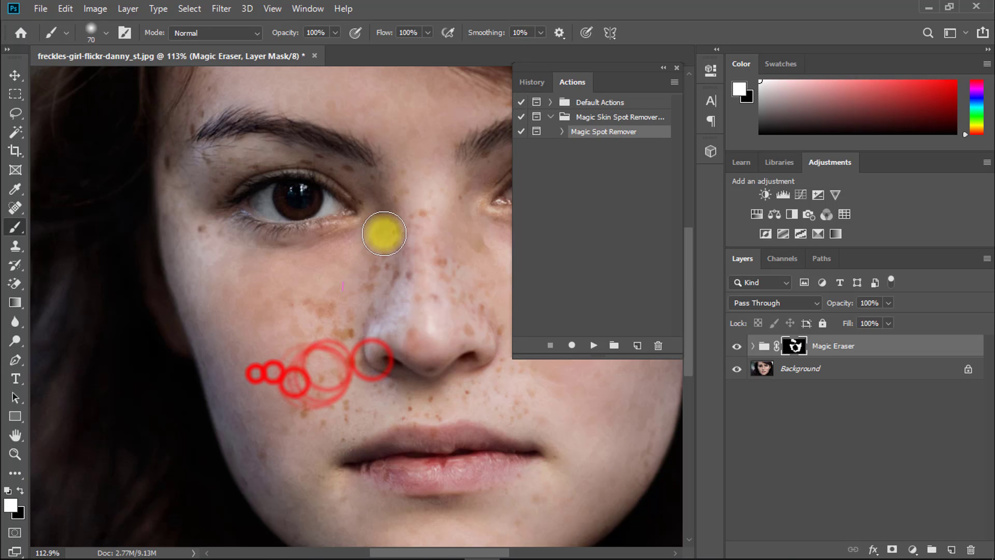
{"action": "left_click_drag", "start_coordinate": [384, 233], "coordinate": [363, 265]}
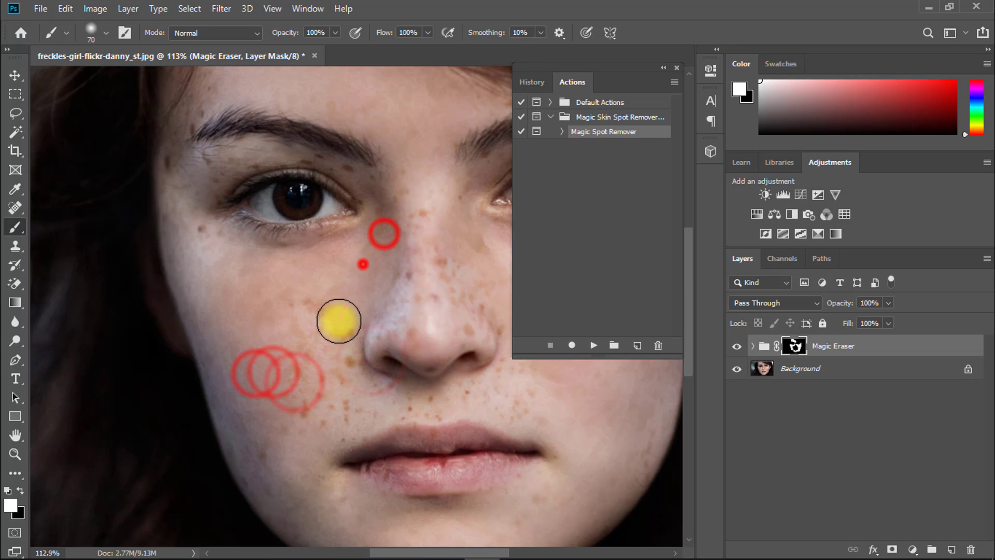
{"action": "left_click_drag", "start_coordinate": [327, 304], "coordinate": [297, 303]}
{"action": "mouse_move", "coordinate": [339, 328]}
{"action": "left_mouse_down"}
{"action": "mouse_move", "coordinate": [338, 362]}
{"action": "mouse_move", "coordinate": [300, 389]}
{"action": "left_mouse_up"}
{"action": "mouse_move", "coordinate": [345, 387]}
{"action": "left_mouse_down"}
{"action": "mouse_move", "coordinate": [340, 415]}
{"action": "mouse_move", "coordinate": [347, 409]}
{"action": "left_mouse_up"}
{"action": "left_click_drag", "start_coordinate": [329, 430], "coordinate": [291, 412]}
{"action": "left_click_drag", "start_coordinate": [251, 452], "coordinate": [262, 451]}
Reduce the brush to 35 px and paint out the freckles on the nose and beneath the nostrils on the Magic Eraser mask.
{"action": "mouse_move", "coordinate": [272, 306]}
{"action": "left_mouse_down"}
{"action": "mouse_move", "coordinate": [234, 394]}
{"action": "mouse_move", "coordinate": [156, 374]}
{"action": "left_mouse_up"}
{"action": "key", "text": "["}
{"action": "key", "text": "["}
{"action": "key", "text": "["}
{"action": "key", "text": "["}
{"action": "key", "text": "["}
{"action": "mouse_move", "coordinate": [305, 278]}
{"action": "left_mouse_down"}
{"action": "mouse_move", "coordinate": [299, 318]}
{"action": "mouse_move", "coordinate": [286, 337]}
{"action": "left_mouse_up"}
{"action": "left_click_drag", "start_coordinate": [282, 350], "coordinate": [287, 364]}
{"action": "left_click_drag", "start_coordinate": [328, 333], "coordinate": [329, 319]}
{"action": "mouse_move", "coordinate": [302, 367]}
{"action": "left_mouse_down"}
{"action": "mouse_move", "coordinate": [302, 394]}
{"action": "mouse_move", "coordinate": [332, 371]}
{"action": "left_mouse_up"}
{"action": "mouse_move", "coordinate": [352, 355]}
{"action": "left_mouse_down"}
{"action": "mouse_move", "coordinate": [376, 378]}
{"action": "mouse_move", "coordinate": [356, 390]}
{"action": "left_mouse_up"}
{"action": "mouse_move", "coordinate": [313, 437]}
{"action": "left_mouse_down"}
{"action": "mouse_move", "coordinate": [316, 465]}
{"action": "mouse_move", "coordinate": [284, 482]}
{"action": "left_mouse_up"}
{"action": "left_click", "coordinate": [272, 448]}
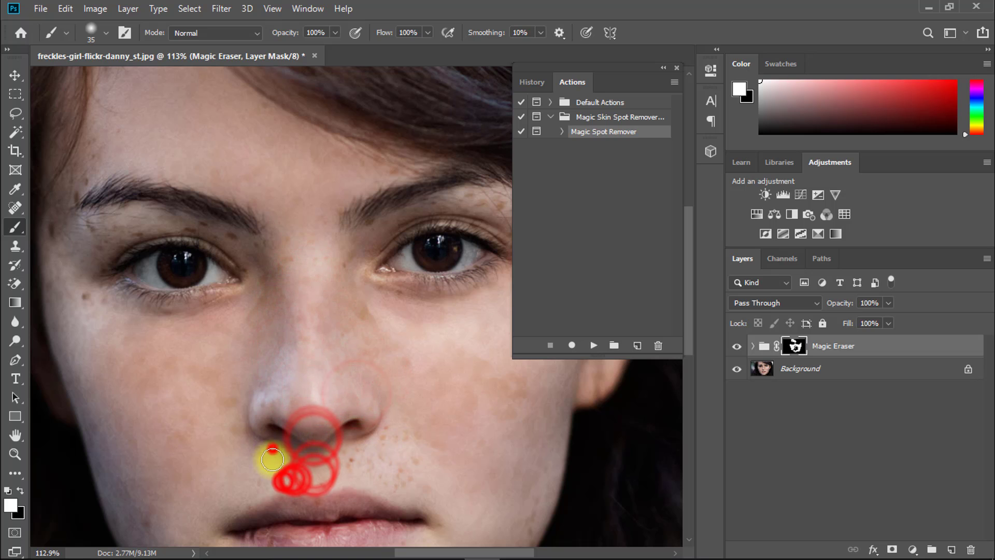
Paint with the 35 px brush over the freckles above the lip and on the woman's left cheek beside the nose.
{"action": "left_click_drag", "start_coordinate": [350, 459], "coordinate": [347, 469]}
{"action": "left_click_drag", "start_coordinate": [349, 461], "coordinate": [311, 360]}
{"action": "mouse_move", "coordinate": [342, 356]}
{"action": "left_mouse_down"}
{"action": "mouse_move", "coordinate": [348, 332]}
{"action": "mouse_move", "coordinate": [367, 393]}
{"action": "mouse_move", "coordinate": [369, 345]}
{"action": "left_mouse_up"}
{"action": "left_click_drag", "start_coordinate": [382, 380], "coordinate": [363, 349]}
{"action": "left_click_drag", "start_coordinate": [372, 333], "coordinate": [351, 382]}
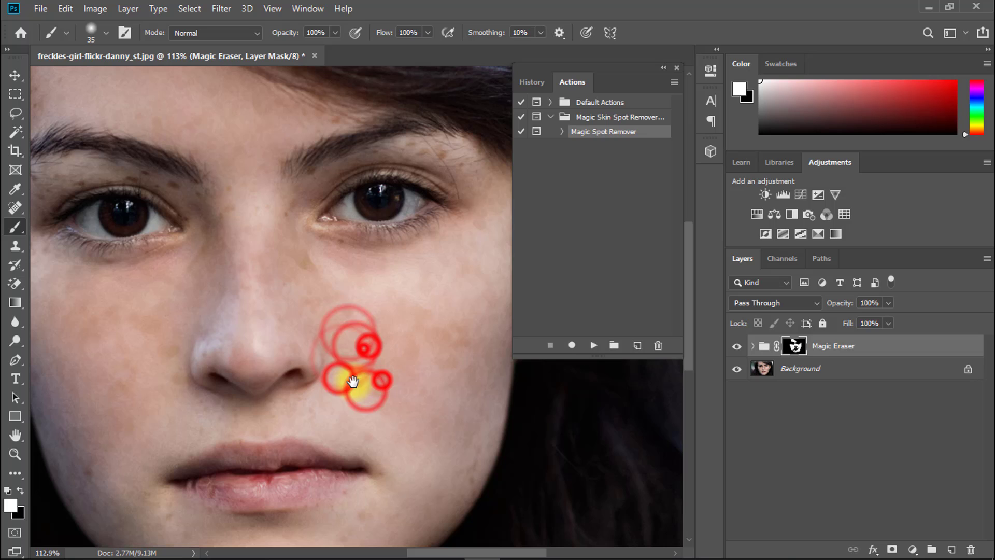
{"action": "left_click_drag", "start_coordinate": [311, 279], "coordinate": [288, 243]}
{"action": "left_click_drag", "start_coordinate": [404, 279], "coordinate": [328, 332]}
{"action": "left_click", "coordinate": [396, 273]}
Reduce the brush to 20 px and paint out the spots on the upper eyelid of the woman's right eye.
{"action": "key", "text": "["}
{"action": "key", "text": "["}
{"action": "key", "text": "["}
{"action": "left_click_drag", "start_coordinate": [351, 227], "coordinate": [507, 238]}
{"action": "left_click", "coordinate": [259, 252]}
{"action": "left_click", "coordinate": [244, 243]}
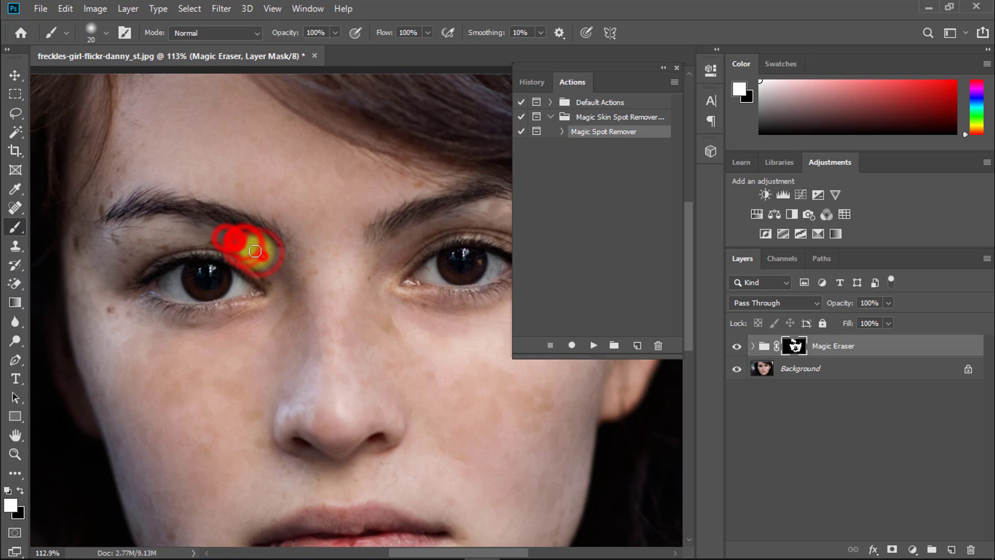
Paint out the small spots beside the woman's right eye, on her temple and around the outer end of the eyebrow.
{"action": "scroll", "coordinate": [199, 248], "scroll_direction": "up", "scroll_amount": 3}
{"action": "left_click_drag", "start_coordinate": [201, 248], "coordinate": [295, 238]}
{"action": "mouse_move", "coordinate": [238, 238]}
{"action": "left_mouse_down"}
{"action": "mouse_move", "coordinate": [260, 233]}
{"action": "mouse_move", "coordinate": [226, 231]}
{"action": "mouse_move", "coordinate": [196, 248]}
{"action": "left_mouse_up"}
{"action": "left_click", "coordinate": [189, 231]}
{"action": "left_click", "coordinate": [195, 224]}
{"action": "left_click", "coordinate": [179, 320]}
{"action": "left_click", "coordinate": [154, 302]}
{"action": "mouse_move", "coordinate": [152, 286]}
{"action": "left_mouse_down"}
{"action": "mouse_move", "coordinate": [191, 325]}
{"action": "mouse_move", "coordinate": [173, 331]}
{"action": "left_mouse_up"}
{"action": "left_click_drag", "start_coordinate": [166, 255], "coordinate": [174, 261]}
{"action": "left_click", "coordinate": [183, 265]}
{"action": "left_click_drag", "start_coordinate": [203, 213], "coordinate": [211, 209]}
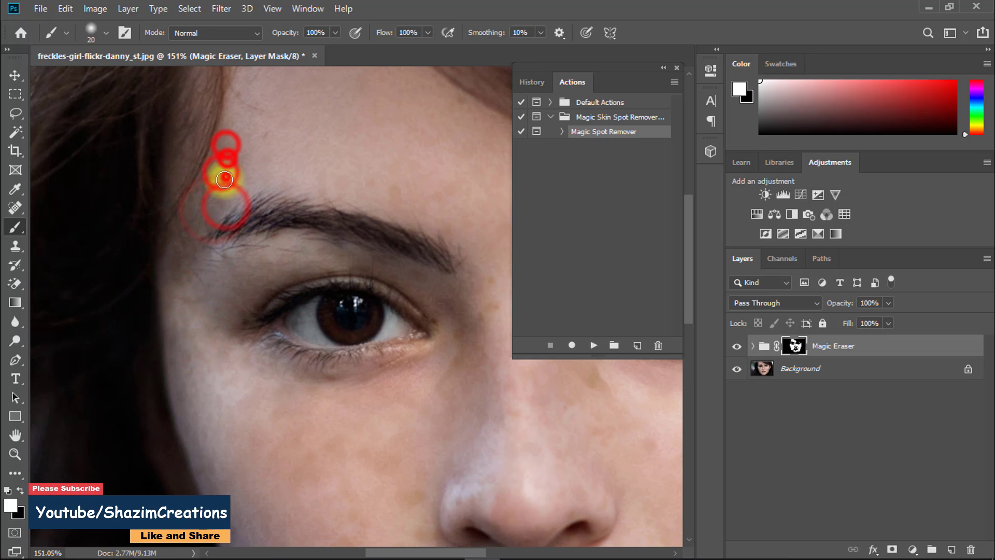
Paint with the 20 px brush over the spots above the woman's left eyebrow and along the adjoining forehead.
{"action": "left_click_drag", "start_coordinate": [327, 192], "coordinate": [228, 337]}
{"action": "left_click", "coordinate": [358, 246]}
{"action": "left_click_drag", "start_coordinate": [388, 286], "coordinate": [265, 243]}
{"action": "left_click", "coordinate": [260, 243]}
{"action": "left_click", "coordinate": [291, 252]}
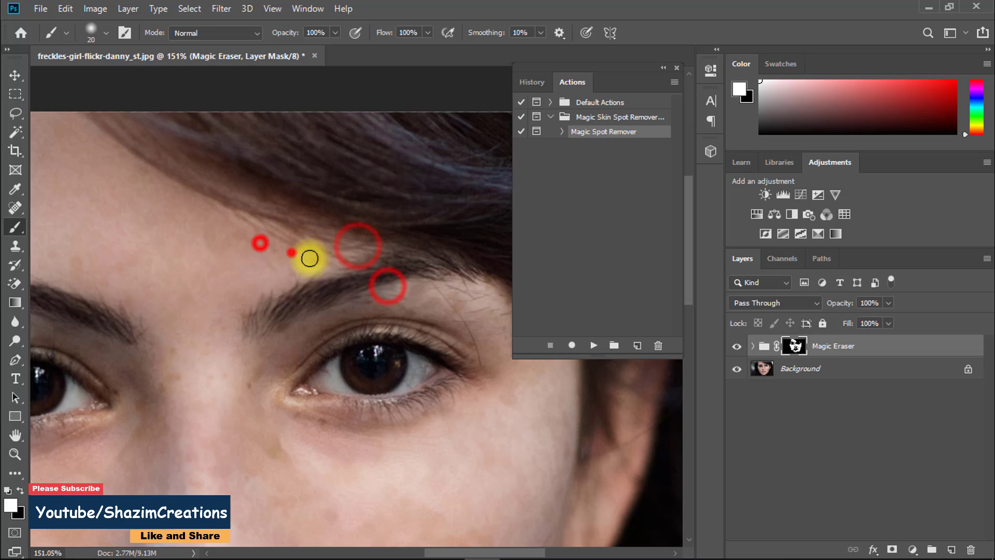
{"action": "left_click_drag", "start_coordinate": [317, 321], "coordinate": [314, 222]}
{"action": "left_click", "coordinate": [275, 268]}
{"action": "mouse_move", "coordinate": [304, 263]}
{"action": "left_mouse_down"}
{"action": "mouse_move", "coordinate": [274, 269]}
{"action": "mouse_move", "coordinate": [220, 124]}
{"action": "left_mouse_up"}
{"action": "left_click", "coordinate": [270, 273]}
Enlarge the brush to 125 px and paint the Magic Eraser mask over the forehead.
{"action": "key", "text": "]"}
{"action": "key", "text": "]"}
{"action": "key", "text": "]"}
{"action": "key", "text": "]"}
{"action": "key", "text": "]"}
{"action": "key", "text": "]"}
{"action": "key", "text": "]"}
{"action": "left_click_drag", "start_coordinate": [76, 224], "coordinate": [75, 234]}
{"action": "mouse_move", "coordinate": [133, 213]}
{"action": "left_mouse_down"}
{"action": "mouse_move", "coordinate": [95, 225]}
{"action": "mouse_move", "coordinate": [174, 253]}
{"action": "left_mouse_up"}
{"action": "left_click_drag", "start_coordinate": [164, 247], "coordinate": [76, 175]}
{"action": "left_click_drag", "start_coordinate": [110, 197], "coordinate": [325, 304]}
{"action": "left_click", "coordinate": [208, 251]}
{"action": "left_click_drag", "start_coordinate": [289, 212], "coordinate": [179, 294]}
{"action": "left_click", "coordinate": [344, 282]}
{"action": "left_click_drag", "start_coordinate": [391, 281], "coordinate": [356, 276]}
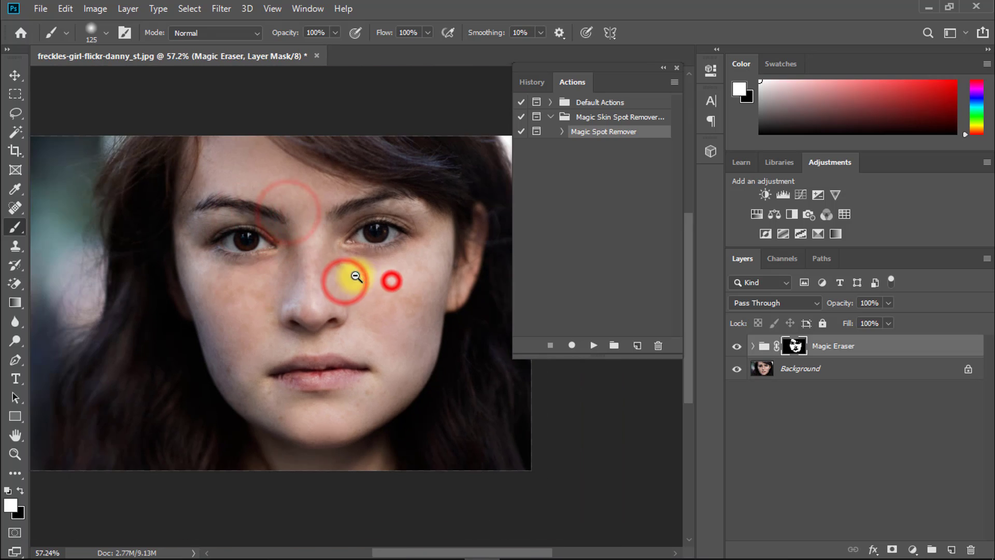
Inspect the whole face and compare it with the Magic Eraser group hidden and shown.
{"action": "key", "text": "ctrl+0"}
{"action": "left_click", "coordinate": [290, 306]}
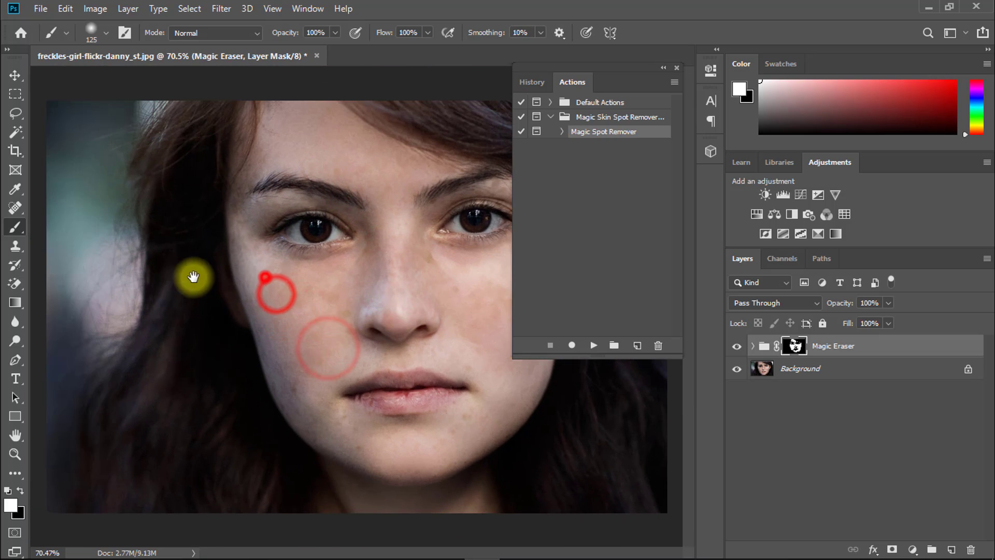
{"action": "left_click", "coordinate": [372, 317]}
{"action": "left_click", "coordinate": [233, 287], "text": "alt"}
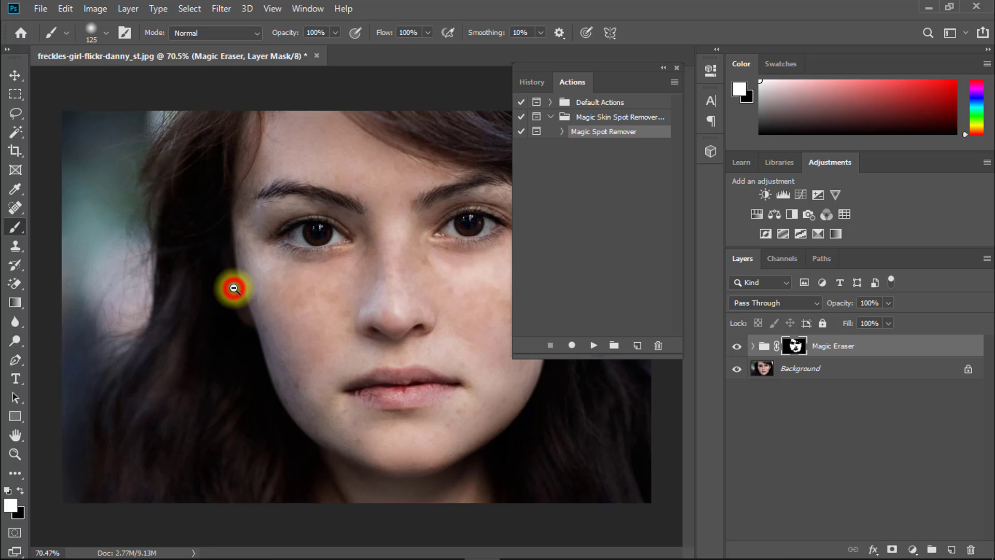
{"action": "left_click", "coordinate": [336, 283], "text": "ctrl"}
{"action": "left_click", "coordinate": [361, 293]}
{"action": "key", "text": "ctrl+0"}
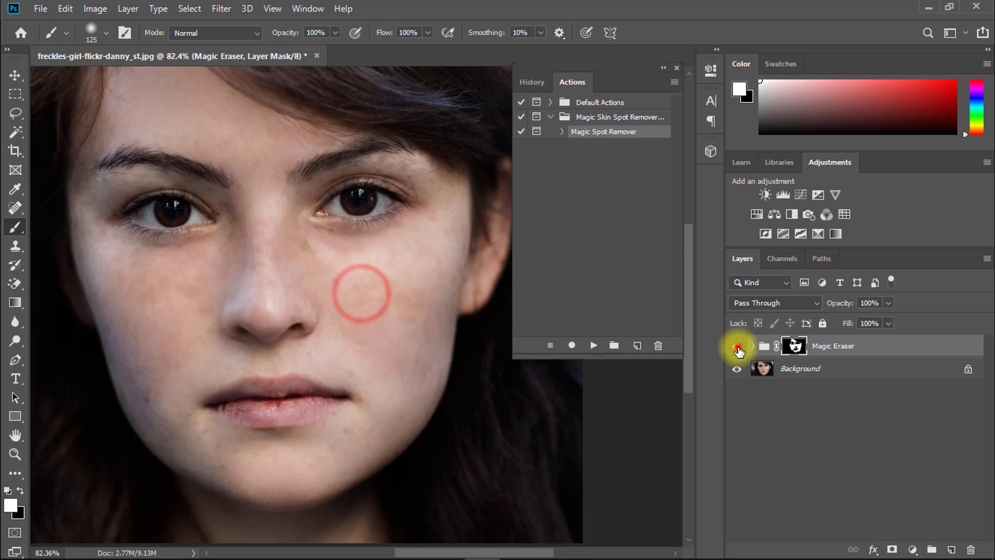
{"action": "left_click", "coordinate": [737, 346]}
{"action": "left_click", "coordinate": [736, 345]}
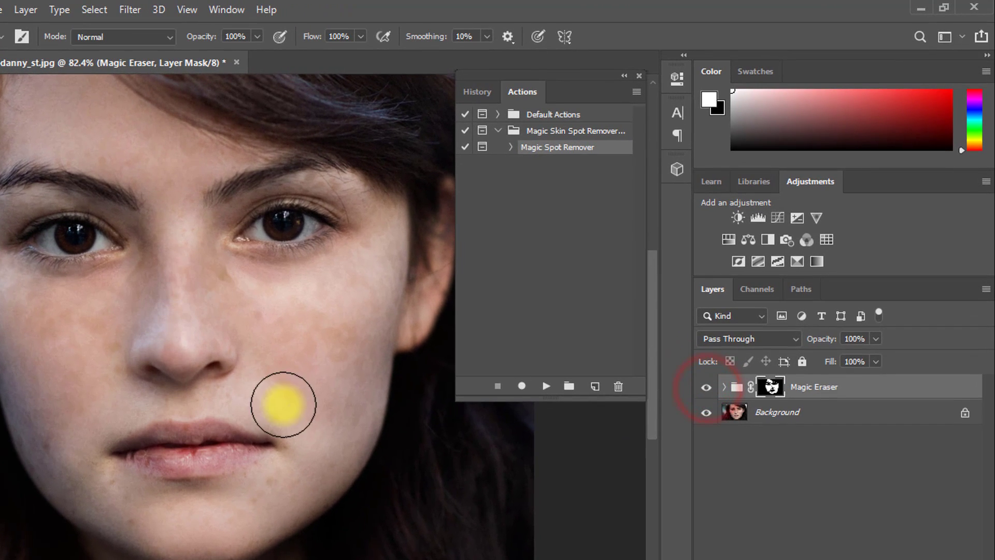
{"action": "left_click", "coordinate": [710, 383]}
{"action": "left_click", "coordinate": [710, 382]}
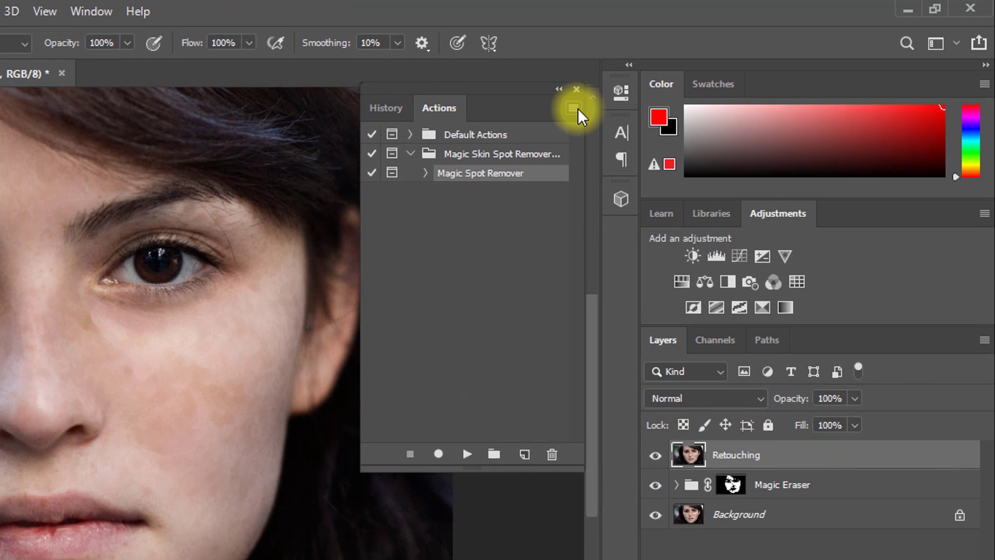
Load the action file Skin Retouching Actions by Shazim Creations.
{"action": "left_click", "coordinate": [576, 108]}
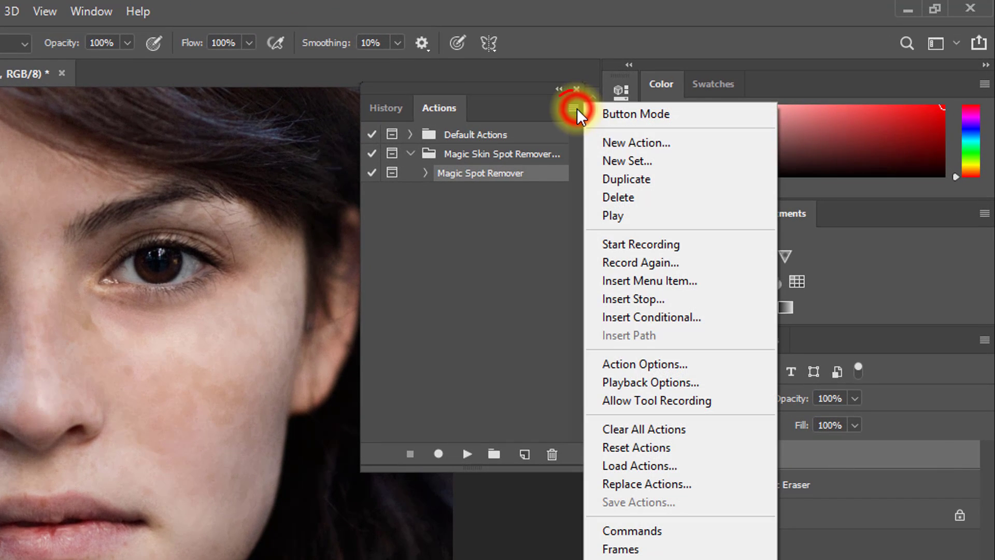
{"action": "left_click", "coordinate": [648, 464]}
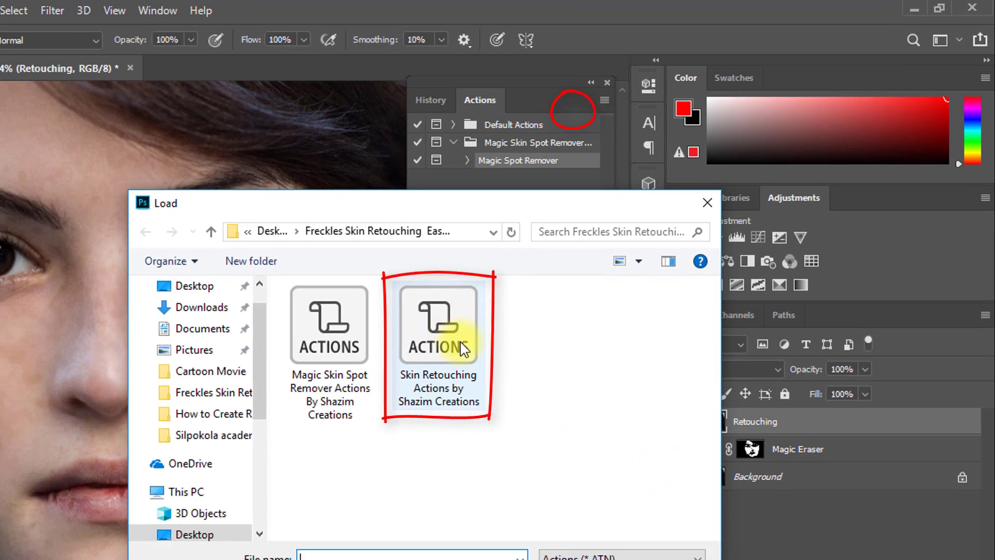
{"action": "left_click", "coordinate": [463, 348]}
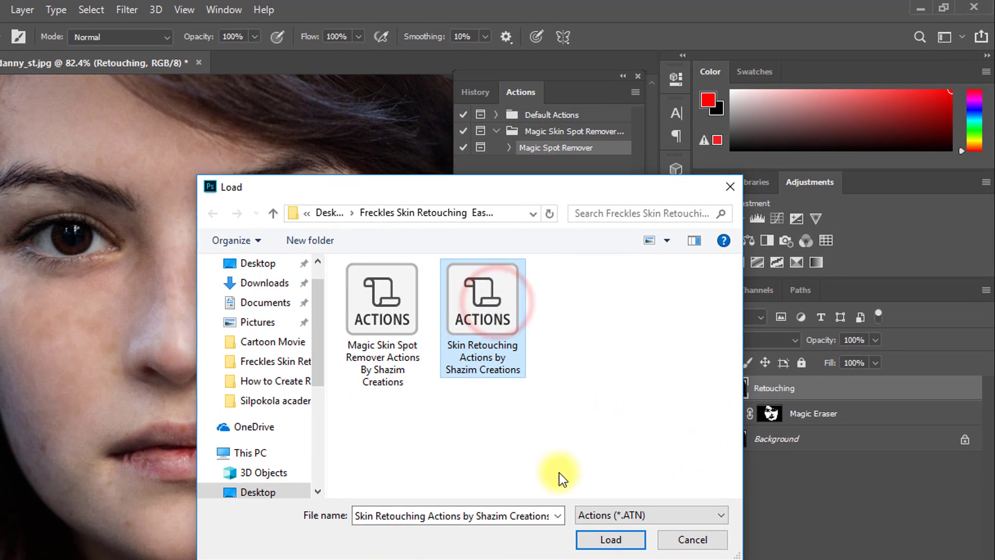
{"action": "left_click", "coordinate": [611, 537]}
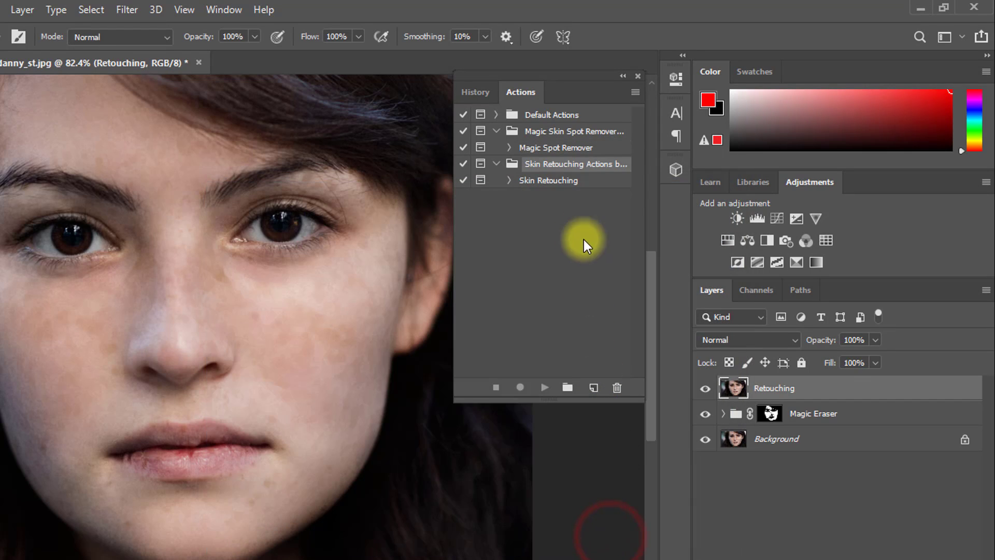
Select the Skin Retouching action, delete the Retouching layer and merge the Magic Eraser group with the Background layer.
{"action": "left_click", "coordinate": [528, 185]}
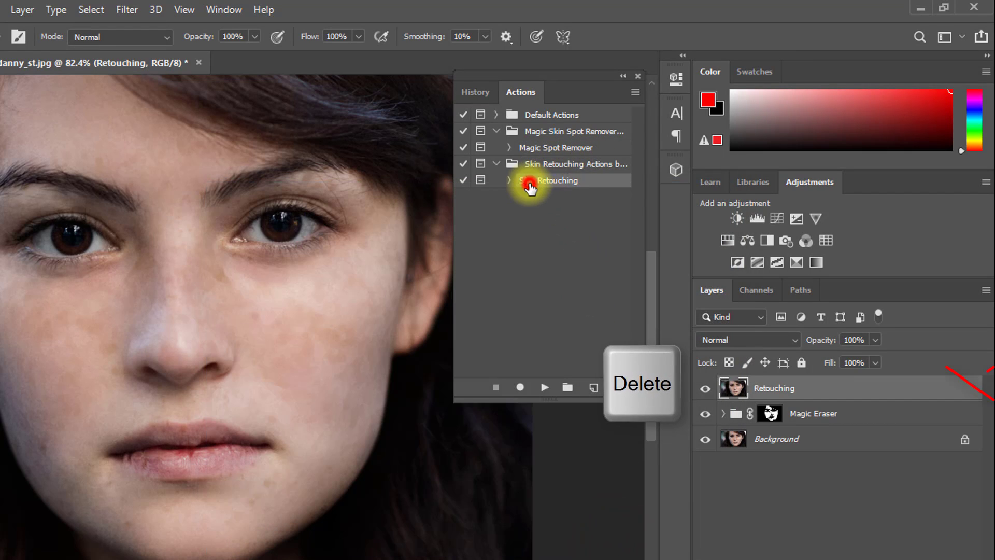
{"action": "key", "text": "Delete"}
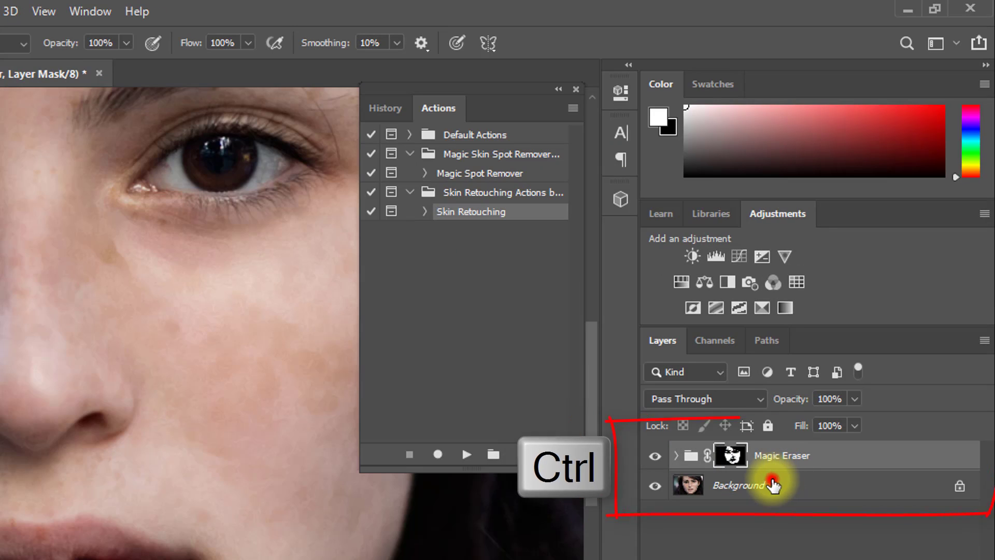
{"action": "left_click", "coordinate": [802, 412], "text": "ctrl"}
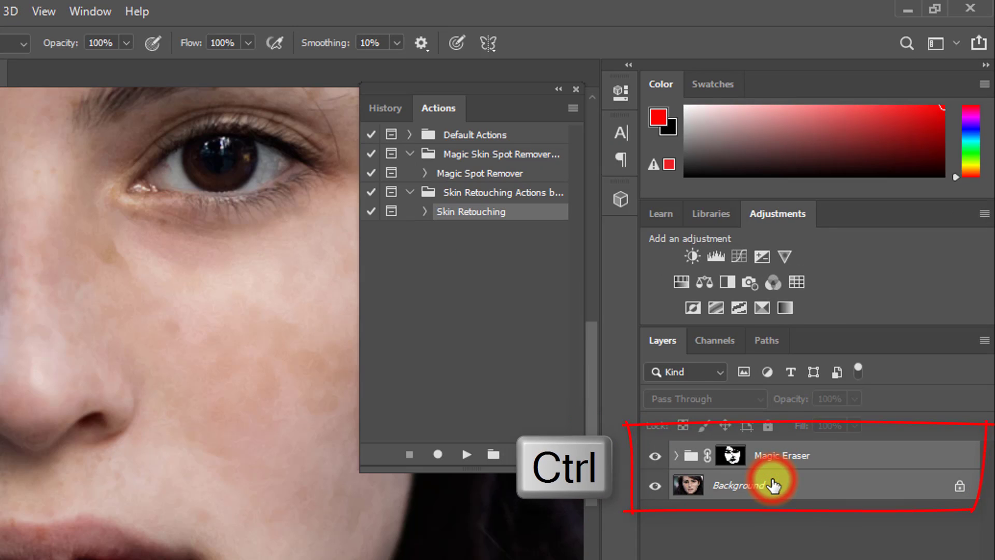
{"action": "key", "text": "ctrl+e"}
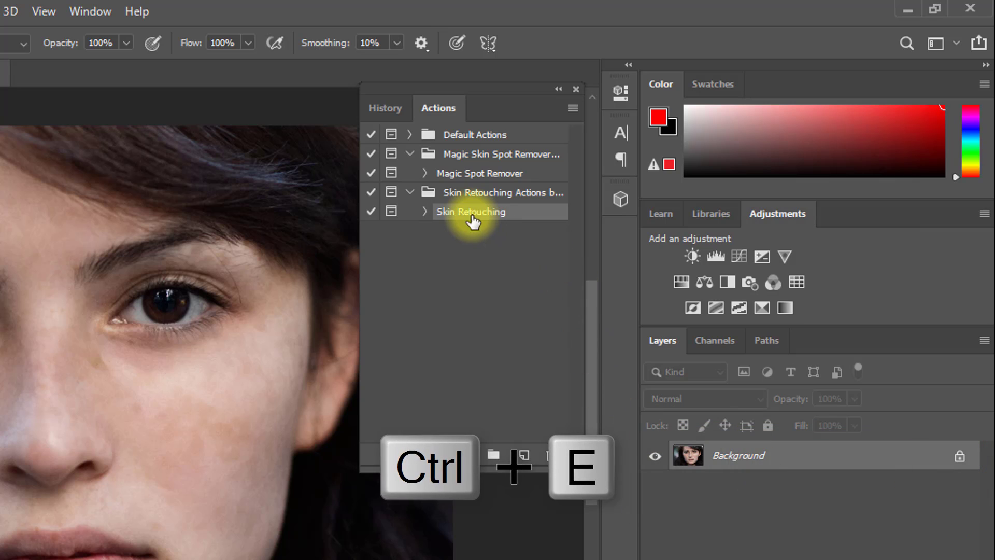
Play the Skin Retouching action and accept its Gaussian Blur with a radius of 12.0 pixels.
{"action": "left_click", "coordinate": [471, 216]}
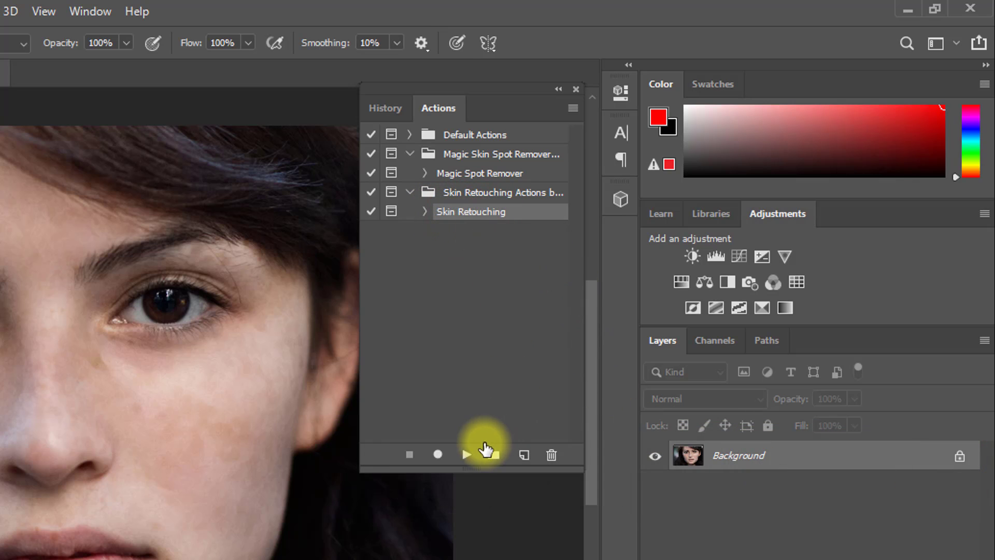
{"action": "left_click", "coordinate": [467, 455]}
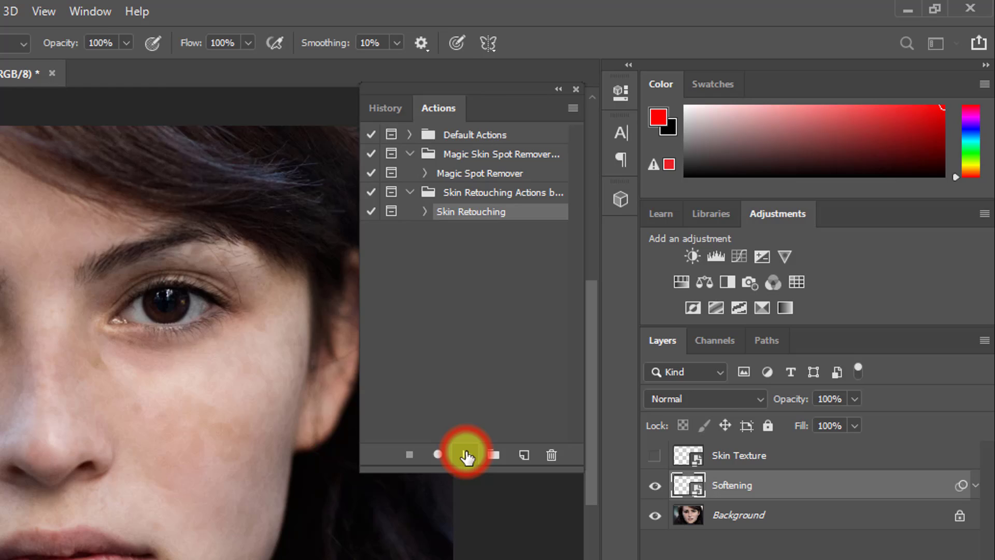
{"action": "left_click", "coordinate": [467, 456]}
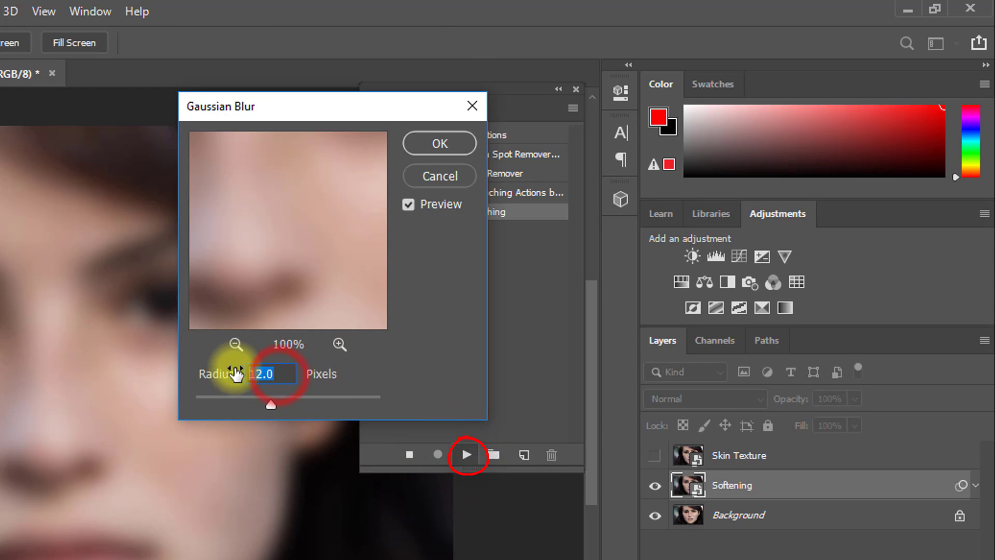
{"action": "left_click", "coordinate": [437, 144]}
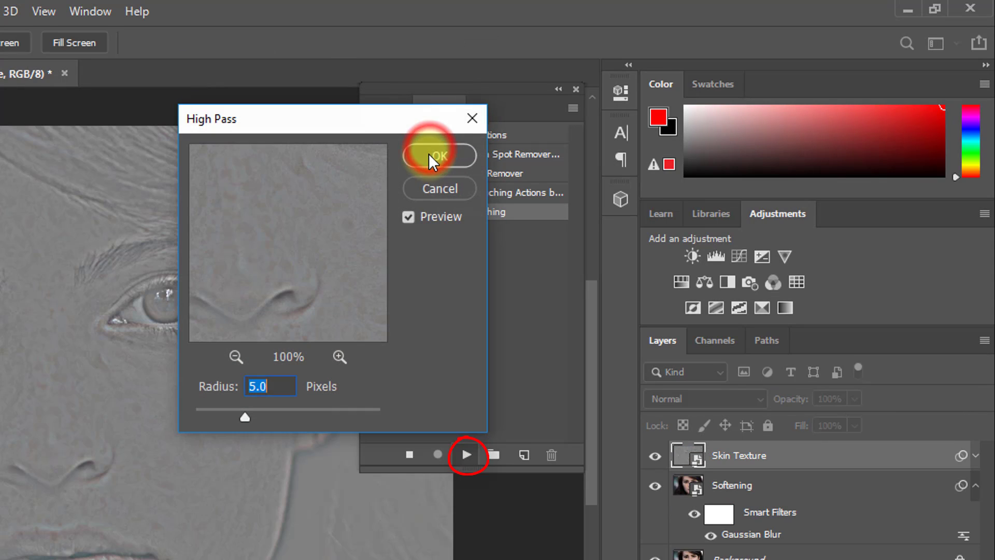
Apply the action's High Pass filter with a radius of 4 pixels and dismiss the closing message.
{"action": "left_click_drag", "start_coordinate": [246, 413], "coordinate": [234, 413]}
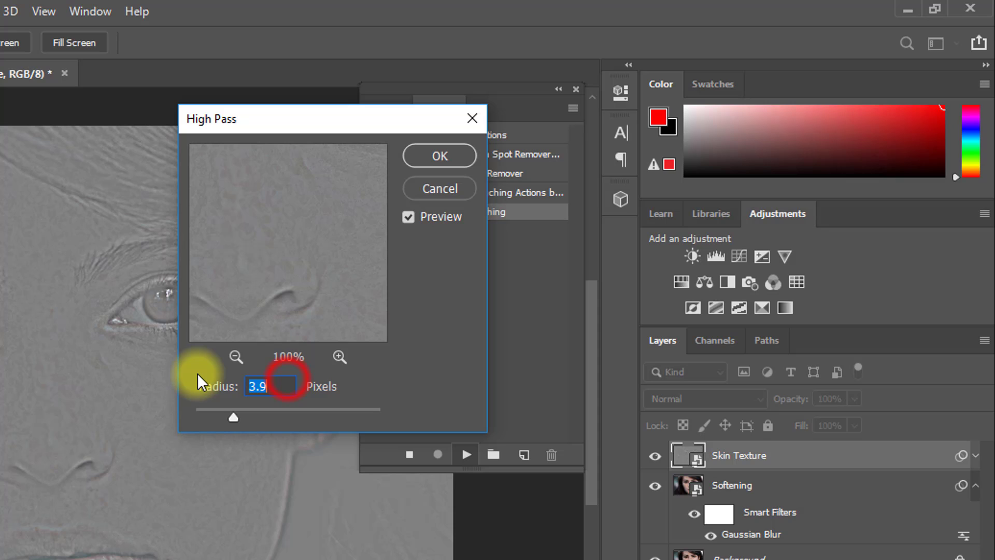
{"action": "type", "text": "4"}
{"action": "left_click", "coordinate": [410, 154]}
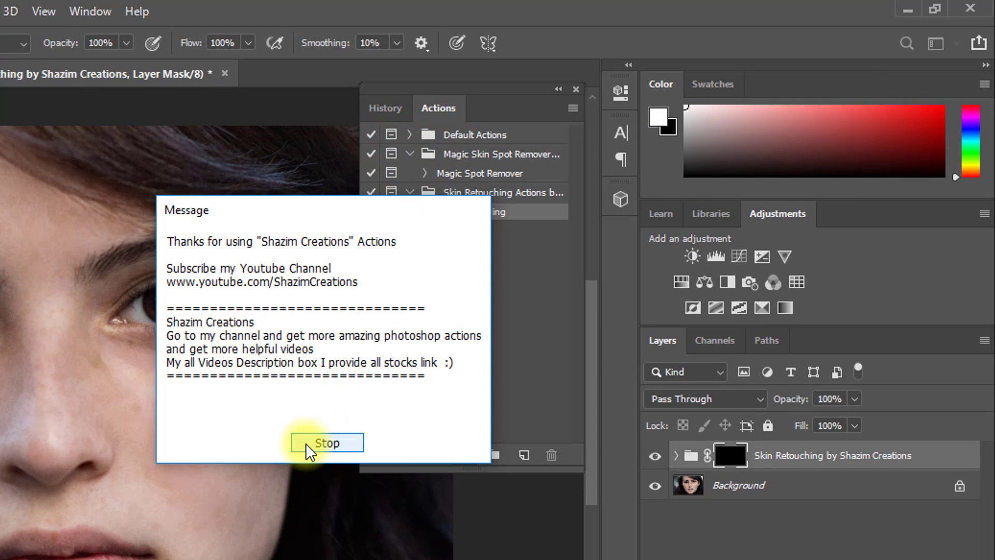
{"action": "left_click", "coordinate": [325, 435]}
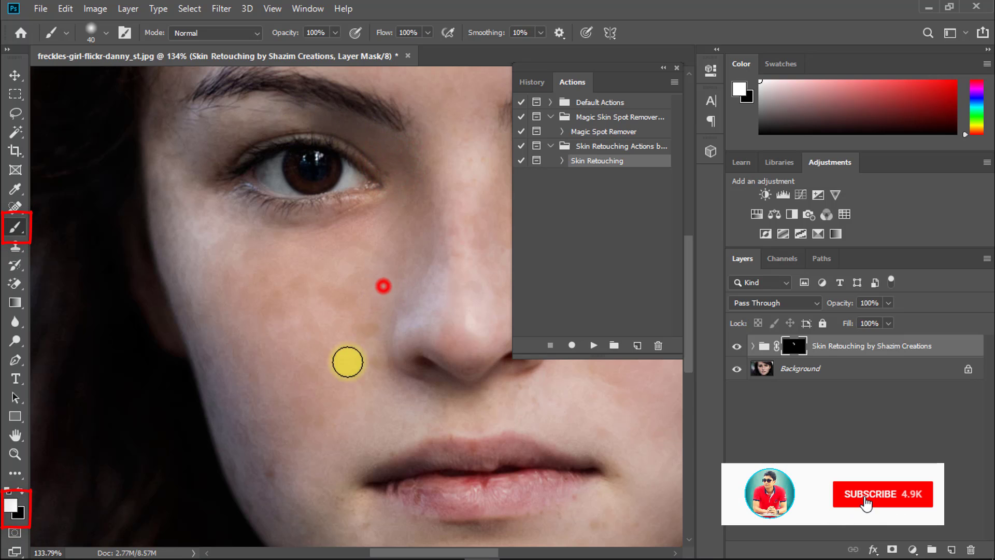
Paint with the white 40 px brush on the Skin Retouching mask over the woman's right cheek beside the nose.
{"action": "left_click_drag", "start_coordinate": [329, 312], "coordinate": [331, 330]}
{"action": "left_click_drag", "start_coordinate": [341, 291], "coordinate": [343, 314]}
{"action": "mouse_move", "coordinate": [344, 327]}
{"action": "left_mouse_down"}
{"action": "mouse_move", "coordinate": [348, 360]}
{"action": "mouse_move", "coordinate": [345, 351]}
{"action": "left_mouse_up"}
Enlarge the brush and paint the Skin Retouching mask across the rest of the woman's right cheek.
{"action": "key", "text": "]"}
{"action": "key", "text": "]"}
{"action": "key", "text": "]"}
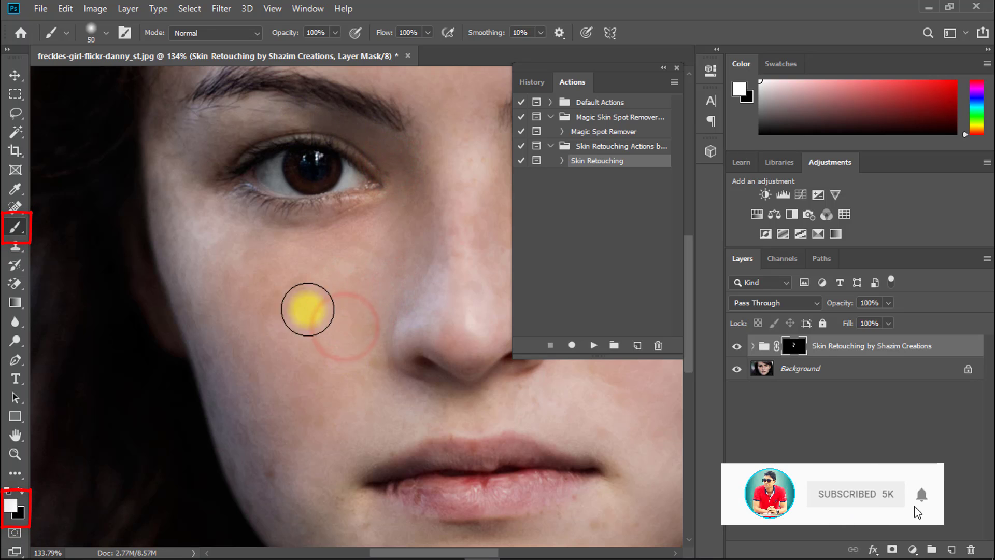
{"action": "mouse_move", "coordinate": [250, 289]}
{"action": "left_mouse_down"}
{"action": "mouse_move", "coordinate": [267, 318]}
{"action": "mouse_move", "coordinate": [208, 261]}
{"action": "mouse_move", "coordinate": [288, 370]}
{"action": "mouse_move", "coordinate": [300, 479]}
{"action": "mouse_move", "coordinate": [291, 431]}
{"action": "mouse_move", "coordinate": [317, 388]}
{"action": "left_mouse_up"}
{"action": "key", "text": "space"}
{"action": "left_click_drag", "start_coordinate": [314, 369], "coordinate": [232, 280]}
{"action": "left_click_drag", "start_coordinate": [257, 231], "coordinate": [259, 269]}
{"action": "left_click_drag", "start_coordinate": [285, 210], "coordinate": [328, 165]}
Smooth the side and bridge of the nose on the Skin Retouching mask with an 80 px brush.
{"action": "key", "text": "space"}
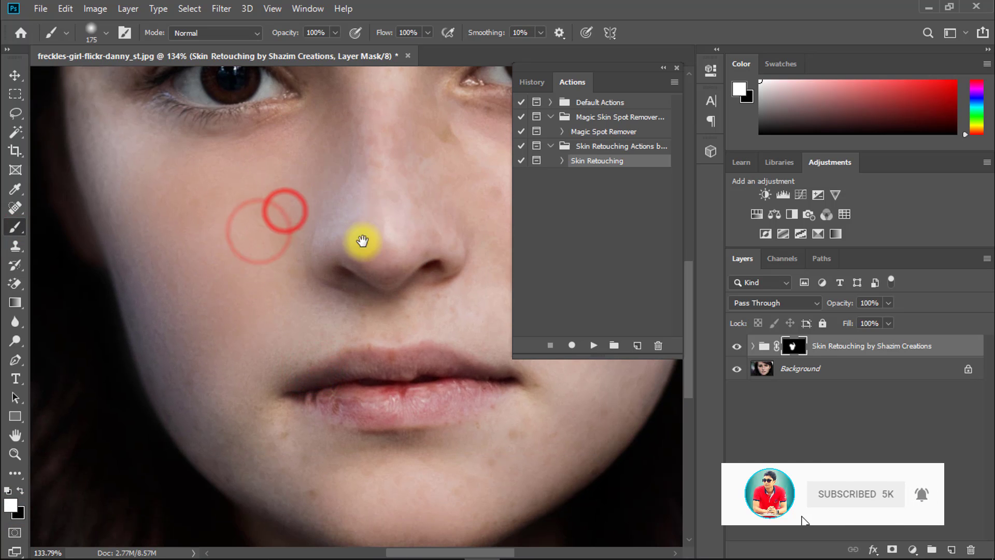
{"action": "left_click_drag", "start_coordinate": [363, 242], "coordinate": [258, 290]}
{"action": "left_click_drag", "start_coordinate": [299, 245], "coordinate": [297, 267]}
{"action": "left_click_drag", "start_coordinate": [289, 259], "coordinate": [295, 275]}
{"action": "mouse_move", "coordinate": [326, 156]}
{"action": "left_mouse_down"}
{"action": "mouse_move", "coordinate": [327, 187]}
{"action": "mouse_move", "coordinate": [321, 178]}
{"action": "left_mouse_up"}
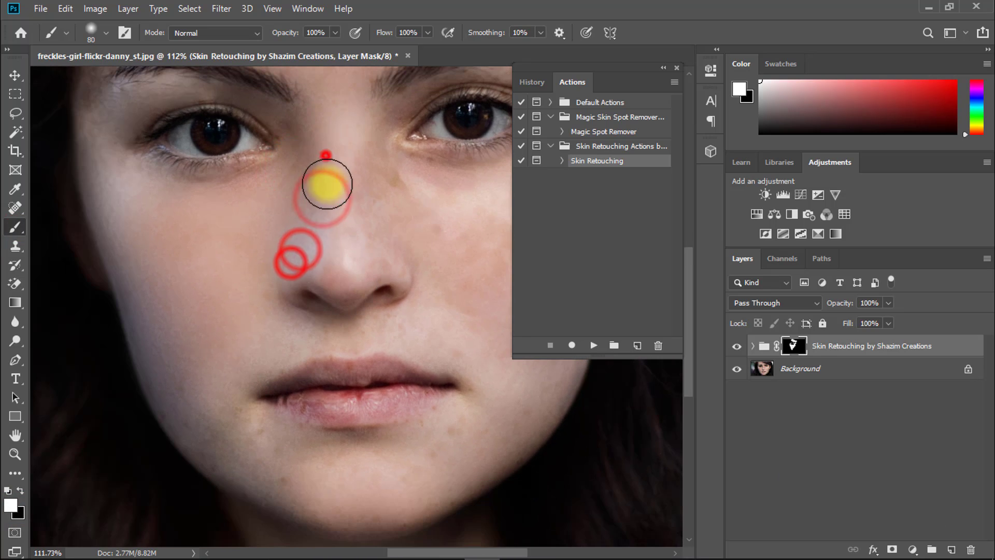
{"action": "left_click_drag", "start_coordinate": [399, 202], "coordinate": [400, 223]}
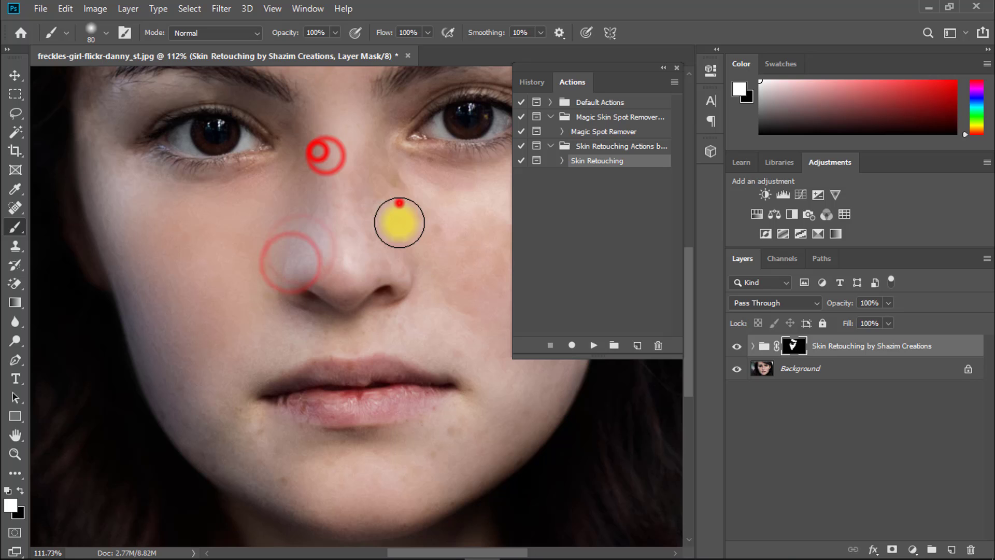
{"action": "left_click_drag", "start_coordinate": [384, 167], "coordinate": [389, 209]}
{"action": "left_click_drag", "start_coordinate": [378, 188], "coordinate": [384, 228]}
Paint with the 80 px brush below the woman's left eye and over the middle of her left cheek.
{"action": "key", "text": "space"}
{"action": "mouse_move", "coordinate": [430, 253]}
{"action": "left_mouse_down"}
{"action": "mouse_move", "coordinate": [440, 264]}
{"action": "mouse_move", "coordinate": [302, 291]}
{"action": "left_mouse_up"}
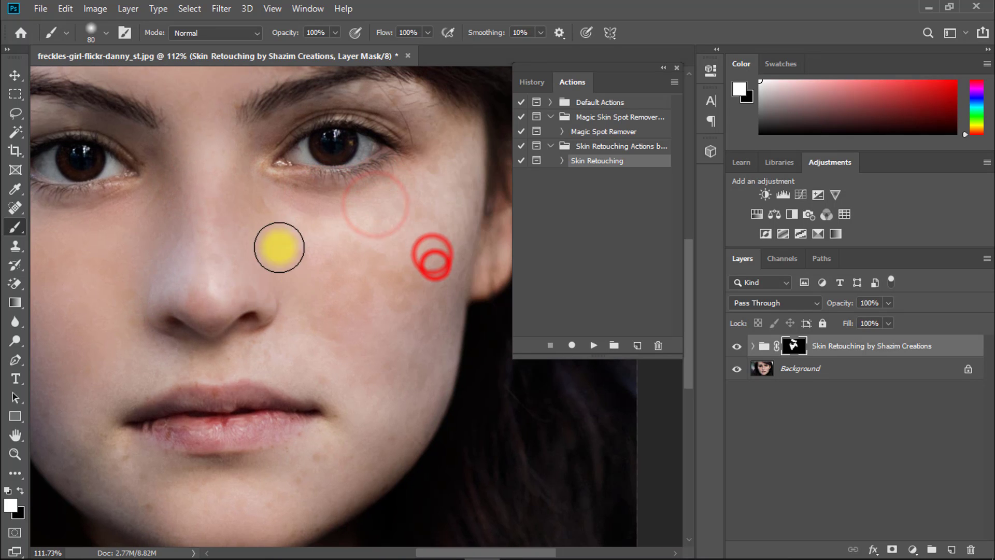
{"action": "left_click_drag", "start_coordinate": [278, 242], "coordinate": [303, 271]}
{"action": "mouse_move", "coordinate": [253, 204]}
{"action": "left_mouse_down"}
{"action": "mouse_move", "coordinate": [305, 228]}
{"action": "mouse_move", "coordinate": [331, 221]}
{"action": "left_mouse_up"}
{"action": "left_click_drag", "start_coordinate": [379, 198], "coordinate": [394, 213]}
{"action": "left_click_drag", "start_coordinate": [431, 190], "coordinate": [432, 204]}
{"action": "mouse_move", "coordinate": [434, 211]}
{"action": "left_mouse_down"}
{"action": "mouse_move", "coordinate": [435, 228]}
{"action": "mouse_move", "coordinate": [452, 218]}
{"action": "left_mouse_up"}
{"action": "left_click_drag", "start_coordinate": [458, 186], "coordinate": [445, 212]}
{"action": "left_click_drag", "start_coordinate": [387, 267], "coordinate": [370, 294]}
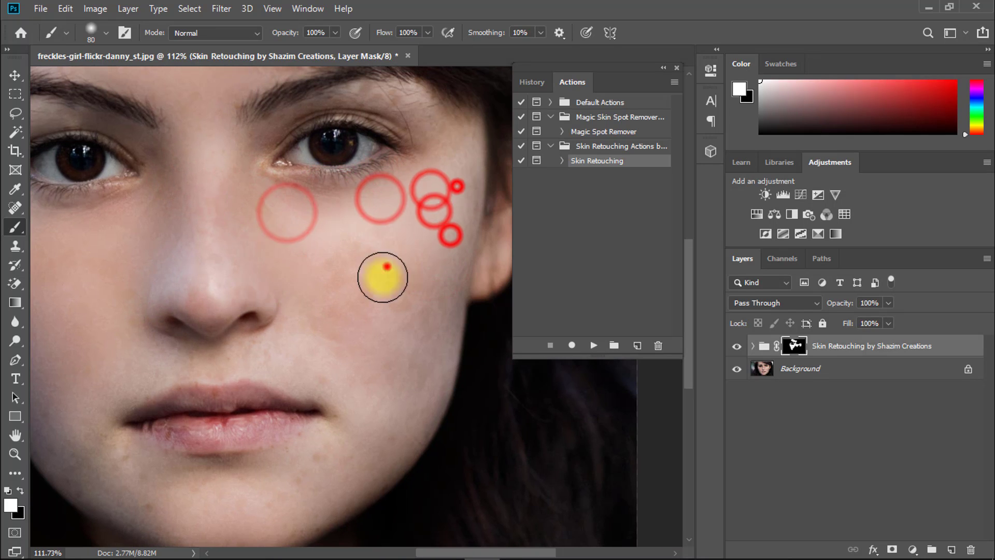
{"action": "left_click_drag", "start_coordinate": [380, 259], "coordinate": [369, 290]}
{"action": "left_click_drag", "start_coordinate": [321, 304], "coordinate": [342, 313]}
Set the brush to 70 px and paint the Skin Retouching mask over the woman's outer left cheek.
{"action": "key", "text": "]"}
{"action": "key", "text": "]"}
{"action": "key", "text": "]"}
{"action": "key", "text": "["}
{"action": "key", "text": "["}
{"action": "key", "text": "["}
{"action": "key", "text": "["}
{"action": "key", "text": "["}
{"action": "key", "text": "["}
{"action": "mouse_move", "coordinate": [407, 249]}
{"action": "left_mouse_down"}
{"action": "mouse_move", "coordinate": [402, 280]}
{"action": "mouse_move", "coordinate": [446, 306]}
{"action": "left_mouse_up"}
{"action": "left_click_drag", "start_coordinate": [441, 324], "coordinate": [449, 295]}
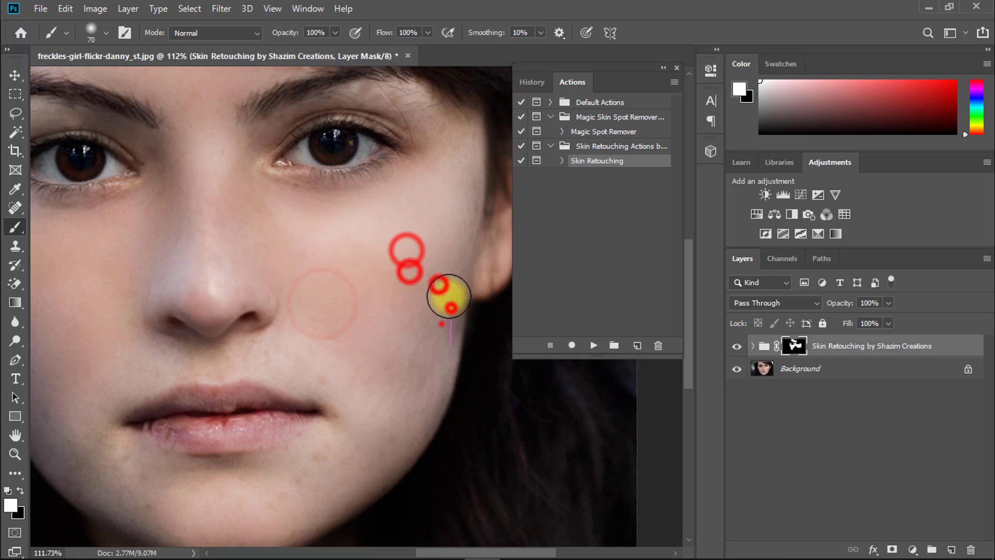
Smooth the woman's lower left cheek and the skin beside the corner of her mouth on the mask.
{"action": "left_click_drag", "start_coordinate": [388, 383], "coordinate": [453, 286]}
{"action": "left_click_drag", "start_coordinate": [434, 254], "coordinate": [439, 275]}
{"action": "left_click_drag", "start_coordinate": [327, 275], "coordinate": [351, 254]}
{"action": "left_click_drag", "start_coordinate": [402, 287], "coordinate": [415, 298]}
{"action": "left_click_drag", "start_coordinate": [444, 275], "coordinate": [430, 288]}
Reduce the brush to 40 px and paint the Skin Retouching mask above the upper lip and around the woman's right mouth corner.
{"action": "key", "text": "["}
{"action": "key", "text": "["}
{"action": "key", "text": "["}
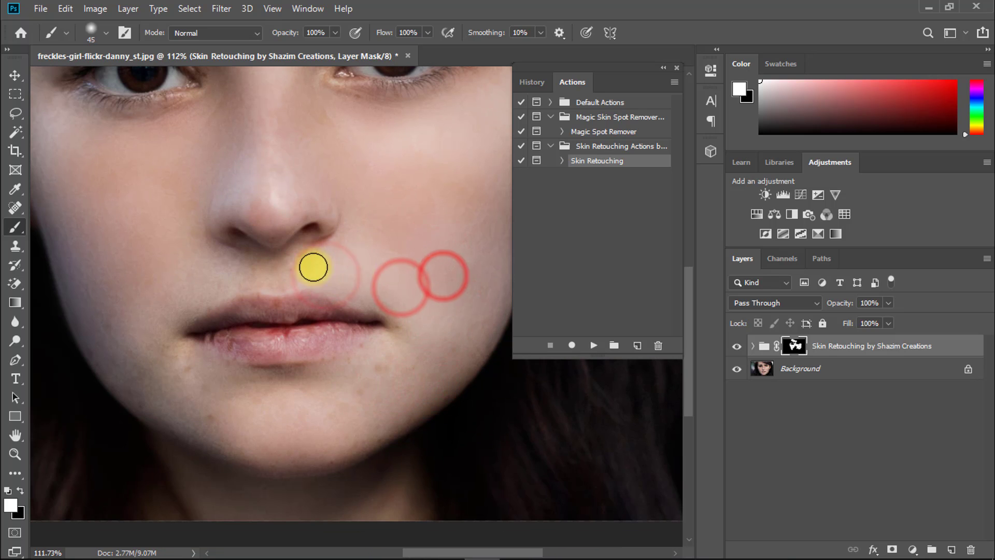
{"action": "left_click", "coordinate": [242, 264]}
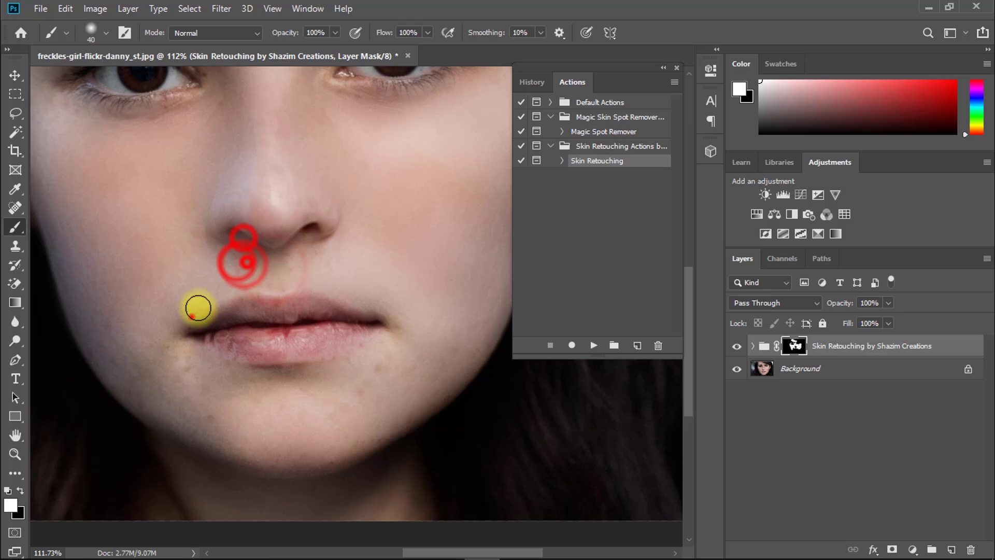
{"action": "left_click_drag", "start_coordinate": [208, 285], "coordinate": [190, 316]}
{"action": "left_click_drag", "start_coordinate": [180, 344], "coordinate": [220, 327]}
Enlarge the brush to 70 px and smooth the woman's lower right cheek along the jaw on the mask.
{"action": "key", "text": "]"}
{"action": "key", "text": "]"}
{"action": "key", "text": "]"}
{"action": "left_click_drag", "start_coordinate": [127, 263], "coordinate": [142, 301]}
{"action": "left_click", "coordinate": [154, 351]}
{"action": "mouse_move", "coordinate": [157, 325]}
{"action": "left_mouse_down"}
{"action": "mouse_move", "coordinate": [155, 342]}
{"action": "mouse_move", "coordinate": [165, 332]}
{"action": "left_mouse_up"}
{"action": "left_click_drag", "start_coordinate": [167, 325], "coordinate": [187, 352]}
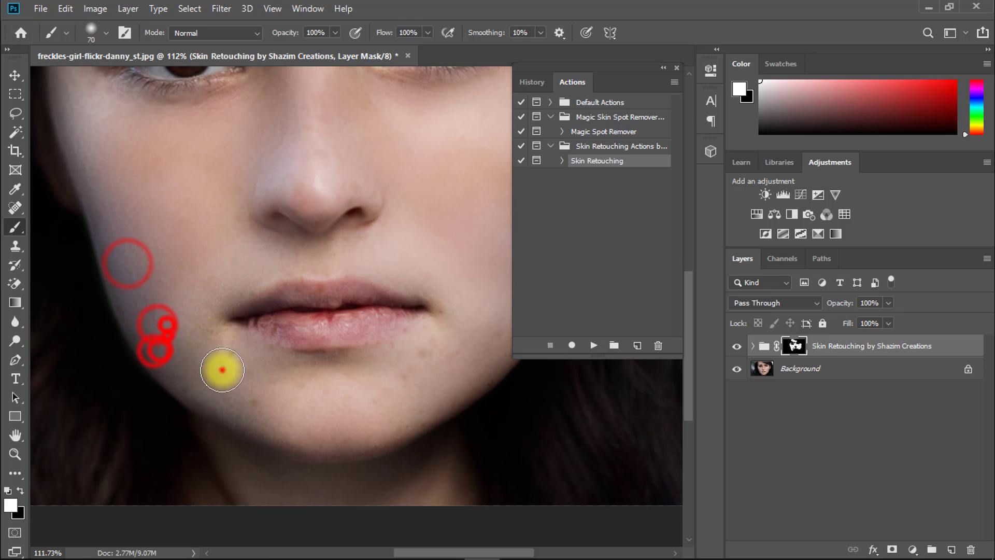
Paint the mask over the chin and the skin below the lower lip with the 70 px brush.
{"action": "left_click_drag", "start_coordinate": [254, 398], "coordinate": [211, 342]}
{"action": "left_click_drag", "start_coordinate": [300, 389], "coordinate": [317, 388]}
{"action": "mouse_move", "coordinate": [327, 380]}
{"action": "left_mouse_down"}
{"action": "mouse_move", "coordinate": [291, 399]}
{"action": "mouse_move", "coordinate": [282, 422]}
{"action": "left_mouse_up"}
{"action": "mouse_move", "coordinate": [213, 409]}
{"action": "left_mouse_down"}
{"action": "mouse_move", "coordinate": [248, 420]}
{"action": "mouse_move", "coordinate": [125, 422]}
{"action": "left_mouse_up"}
{"action": "left_click_drag", "start_coordinate": [221, 367], "coordinate": [238, 358]}
{"action": "left_click_drag", "start_coordinate": [267, 342], "coordinate": [243, 371]}
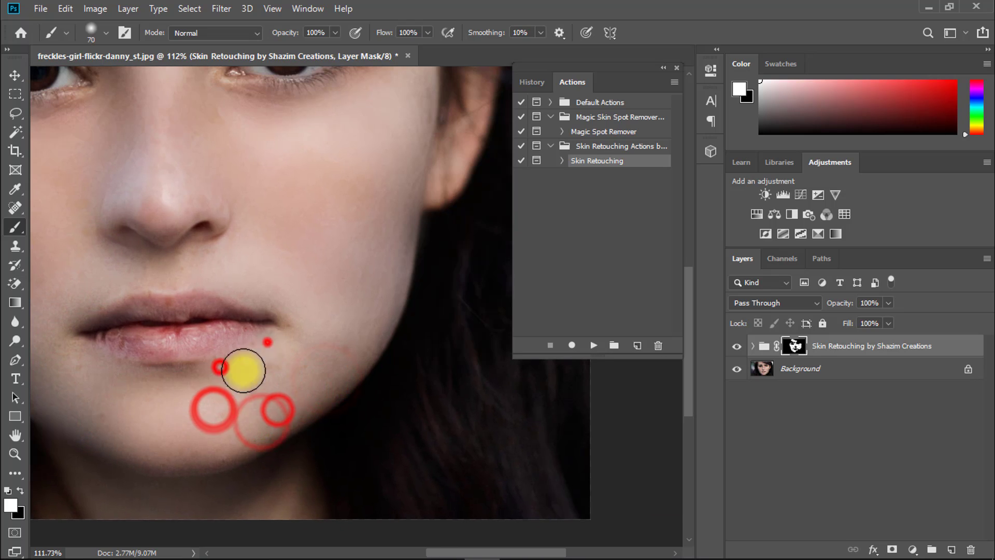
Smooth the woman's left jawline and the left side of her chin on the Skin Retouching mask.
{"action": "mouse_move", "coordinate": [320, 364]}
{"action": "left_mouse_down"}
{"action": "mouse_move", "coordinate": [324, 342]}
{"action": "mouse_move", "coordinate": [337, 363]}
{"action": "left_mouse_up"}
{"action": "left_click_drag", "start_coordinate": [300, 403], "coordinate": [259, 430]}
{"action": "left_click_drag", "start_coordinate": [235, 435], "coordinate": [249, 414]}
{"action": "left_click_drag", "start_coordinate": [299, 326], "coordinate": [381, 390]}
Paint the mask along the woman's right side of the nose, from the inner eye corner to the nostril.
{"action": "left_click_drag", "start_coordinate": [304, 239], "coordinate": [275, 207]}
{"action": "left_click_drag", "start_coordinate": [233, 200], "coordinate": [233, 229]}
{"action": "mouse_move", "coordinate": [233, 178]}
{"action": "left_mouse_down"}
{"action": "mouse_move", "coordinate": [226, 251]}
{"action": "mouse_move", "coordinate": [208, 223]}
{"action": "mouse_move", "coordinate": [181, 218]}
{"action": "left_mouse_up"}
{"action": "mouse_move", "coordinate": [171, 226]}
{"action": "left_mouse_down"}
{"action": "mouse_move", "coordinate": [209, 173]}
{"action": "mouse_move", "coordinate": [187, 228]}
{"action": "left_mouse_up"}
{"action": "left_click", "coordinate": [183, 252]}
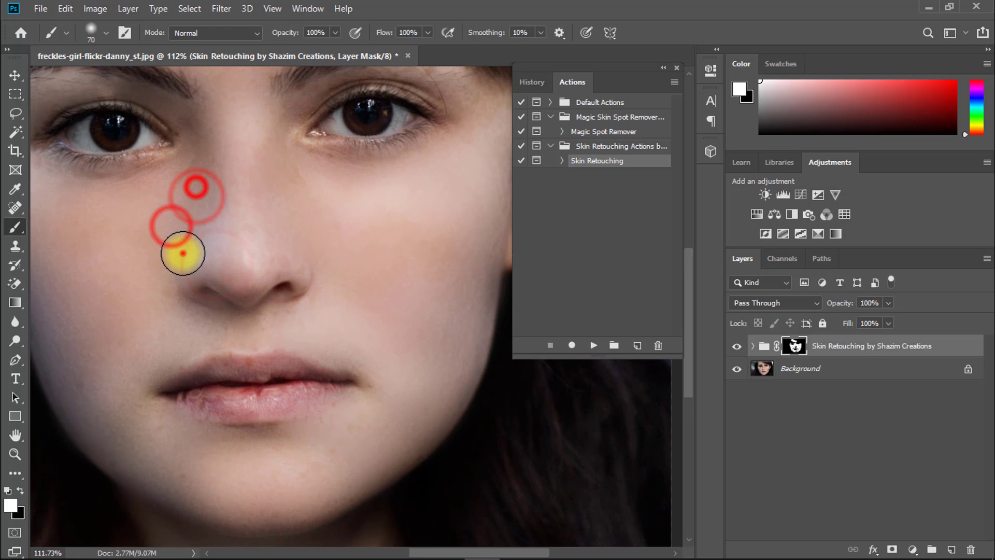
Touch up the remaining skin on both of the woman's cheeks on the Skin Retouching mask.
{"action": "left_click_drag", "start_coordinate": [319, 295], "coordinate": [347, 373]}
{"action": "left_click", "coordinate": [407, 307]}
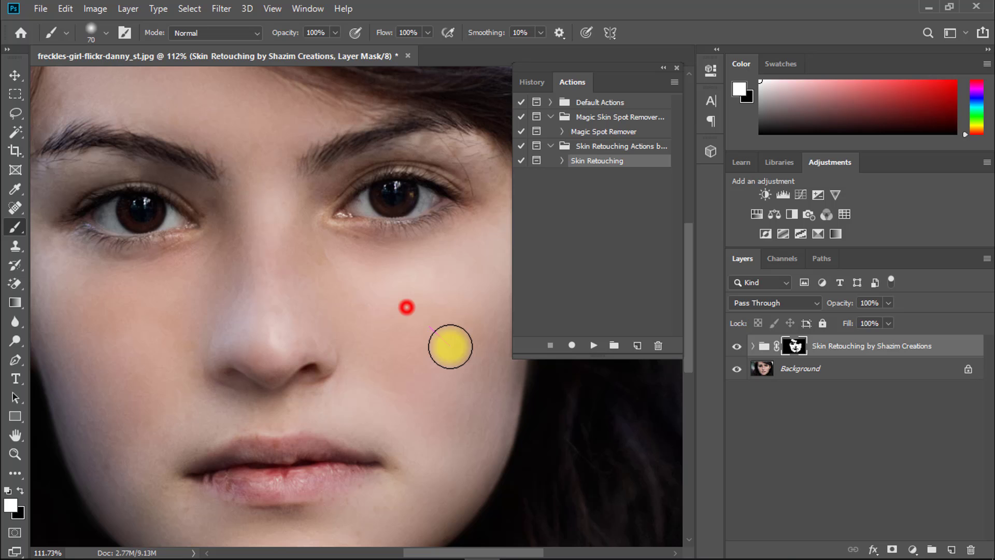
{"action": "left_click_drag", "start_coordinate": [450, 346], "coordinate": [452, 350]}
{"action": "left_click_drag", "start_coordinate": [124, 311], "coordinate": [88, 318]}
{"action": "left_click_drag", "start_coordinate": [53, 285], "coordinate": [103, 330]}
Close the Actions panel and check the retouched skin across the whole portrait.
{"action": "scroll", "coordinate": [340, 287], "scroll_direction": "down", "scroll_amount": 3}
{"action": "mouse_move", "coordinate": [229, 274]}
{"action": "left_mouse_down"}
{"action": "mouse_move", "coordinate": [340, 286]}
{"action": "mouse_move", "coordinate": [180, 260]}
{"action": "left_mouse_up"}
{"action": "left_click_drag", "start_coordinate": [285, 289], "coordinate": [357, 311]}
{"action": "left_click_drag", "start_coordinate": [359, 312], "coordinate": [167, 288]}
{"action": "left_click_drag", "start_coordinate": [283, 300], "coordinate": [238, 293]}
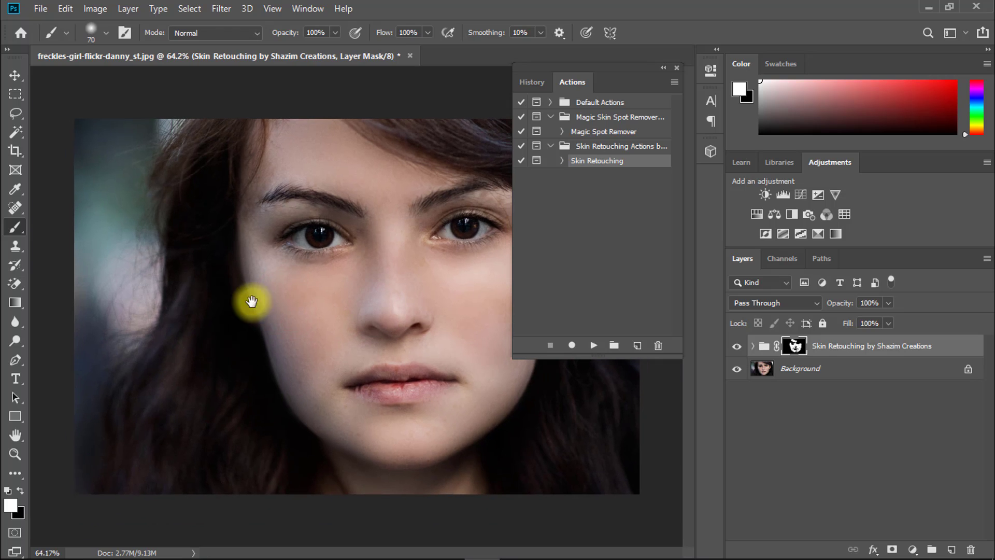
{"action": "left_click", "coordinate": [678, 68]}
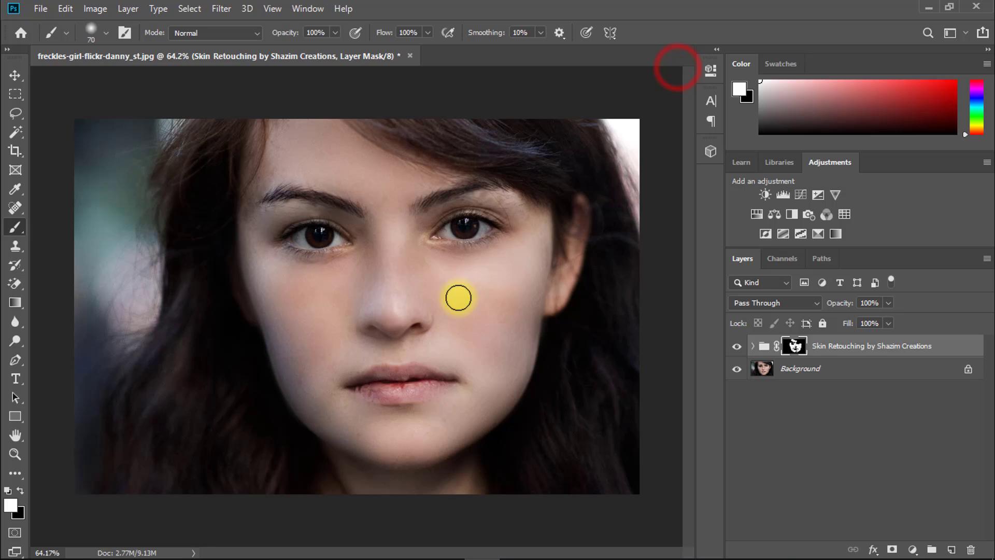
{"action": "left_click_drag", "start_coordinate": [478, 263], "coordinate": [495, 254]}
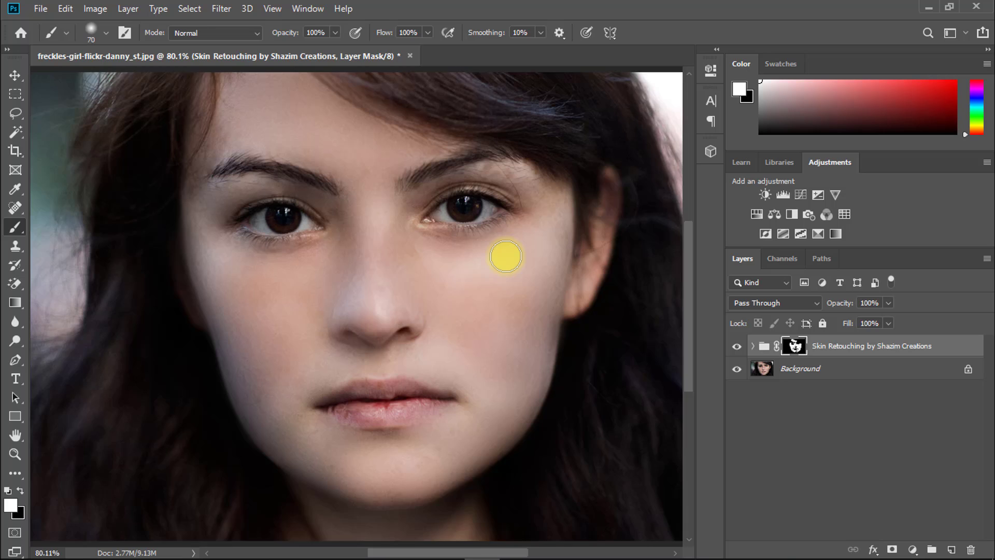
Add a Color Balance adjustment layer above the Skin Retouching group.
{"action": "scroll", "coordinate": [392, 317], "scroll_direction": "up", "scroll_amount": 1}
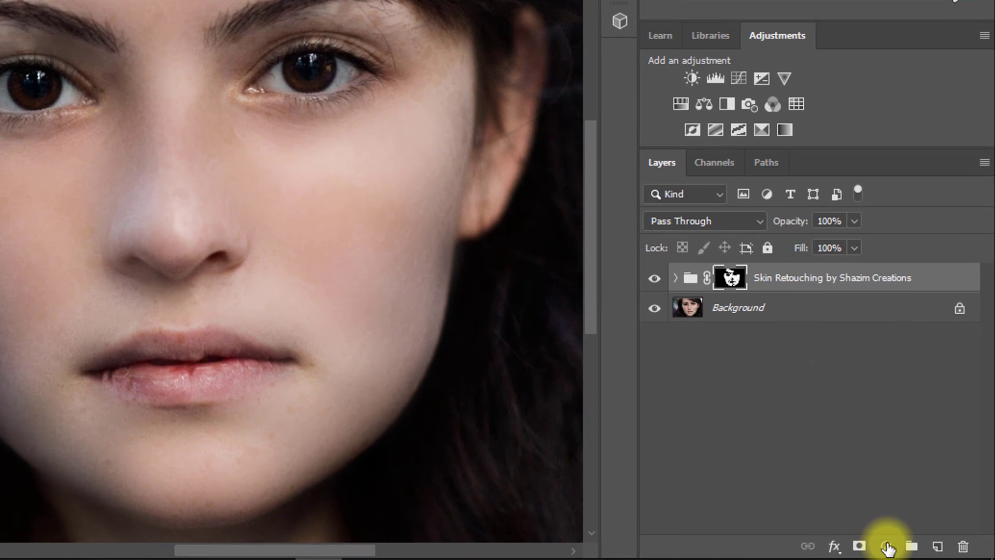
{"action": "left_click", "coordinate": [886, 547]}
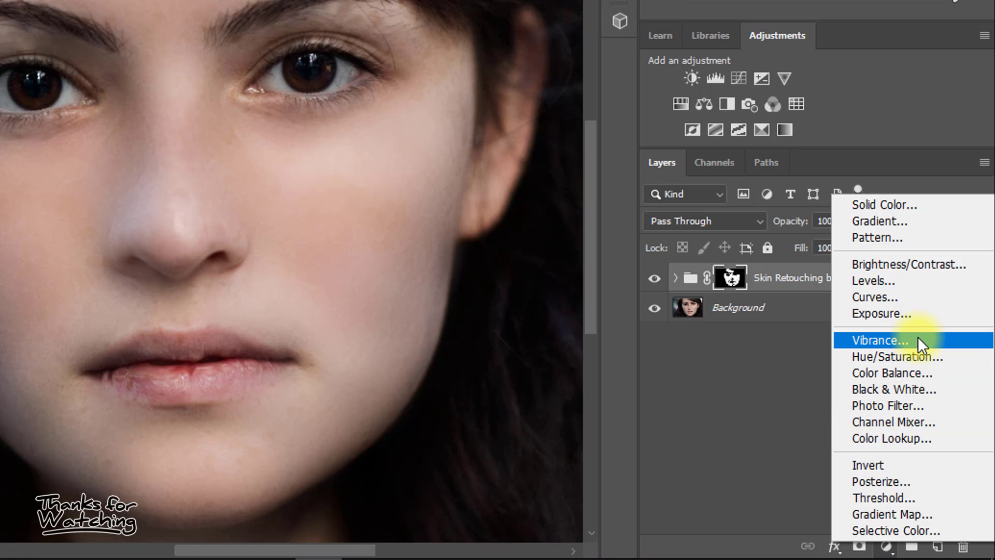
{"action": "left_click", "coordinate": [899, 373]}
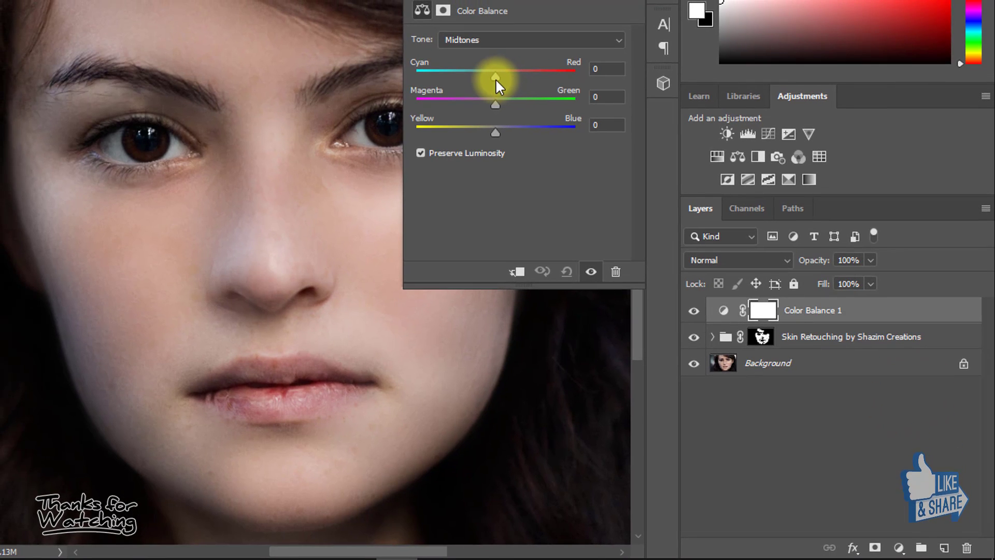
Set the Color Balance midtones to Cyan-Red +10 and Yellow-Blue +4, and close the adjustment's properties.
{"action": "left_click_drag", "start_coordinate": [494, 77], "coordinate": [499, 76]}
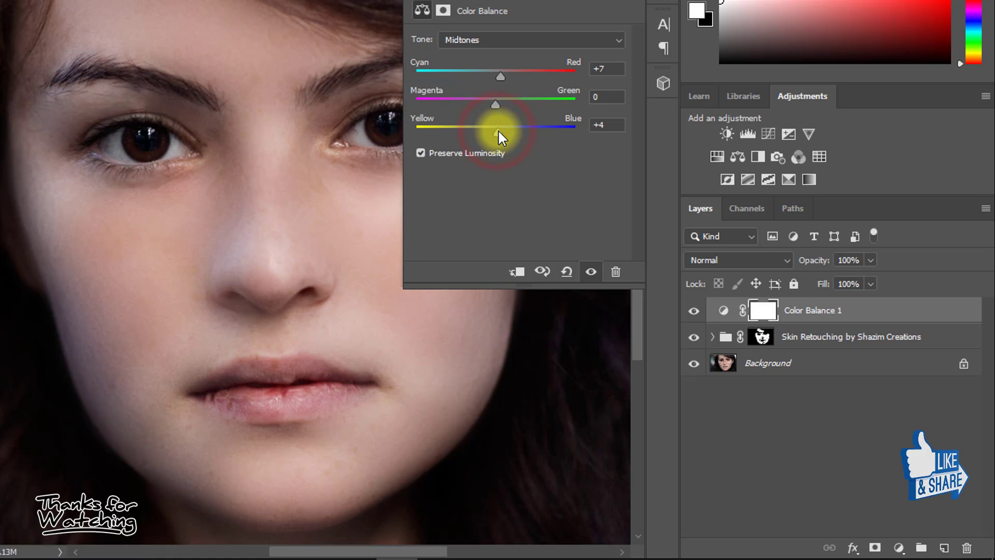
{"action": "left_click_drag", "start_coordinate": [499, 75], "coordinate": [502, 75]}
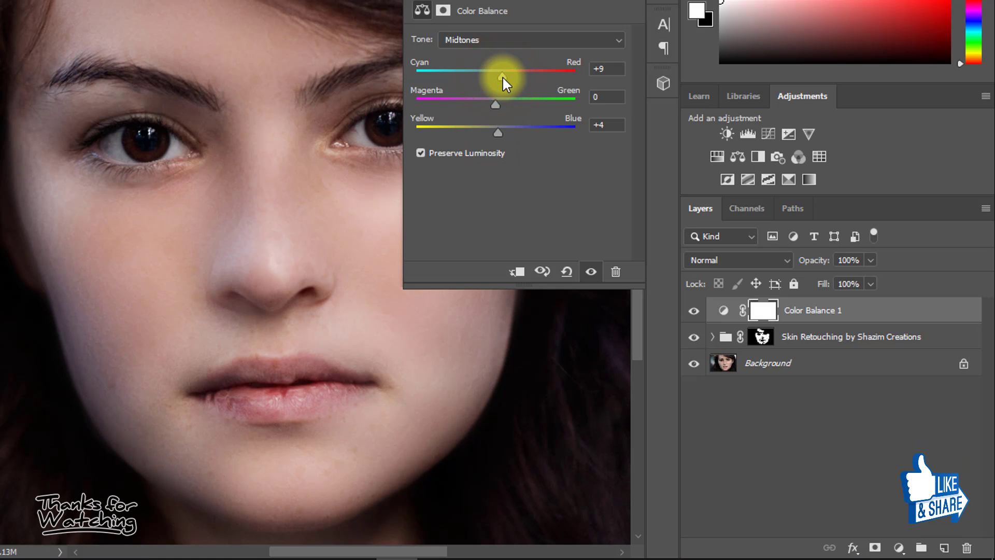
{"action": "left_click", "coordinate": [608, 67]}
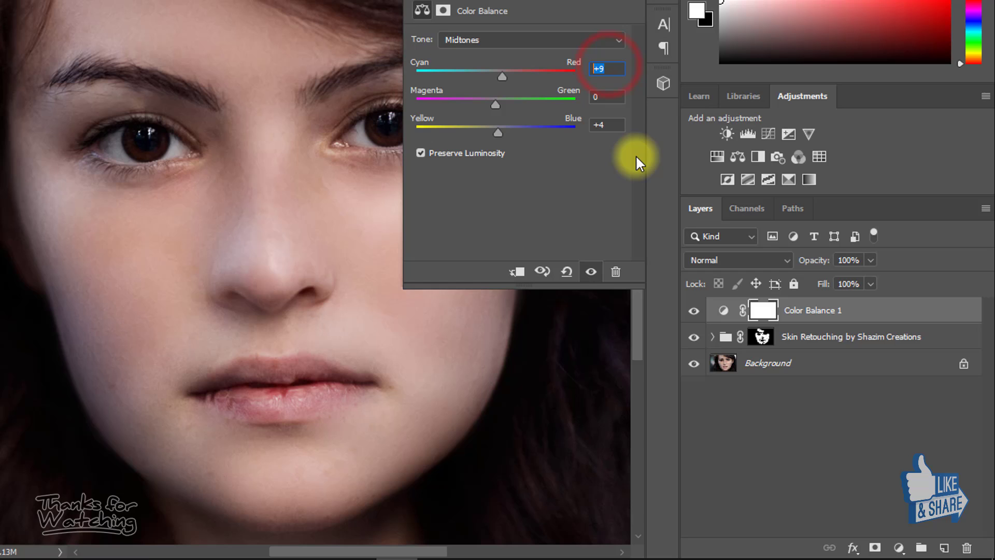
{"action": "type", "text": "10"}
{"action": "left_click", "coordinate": [558, 216]}
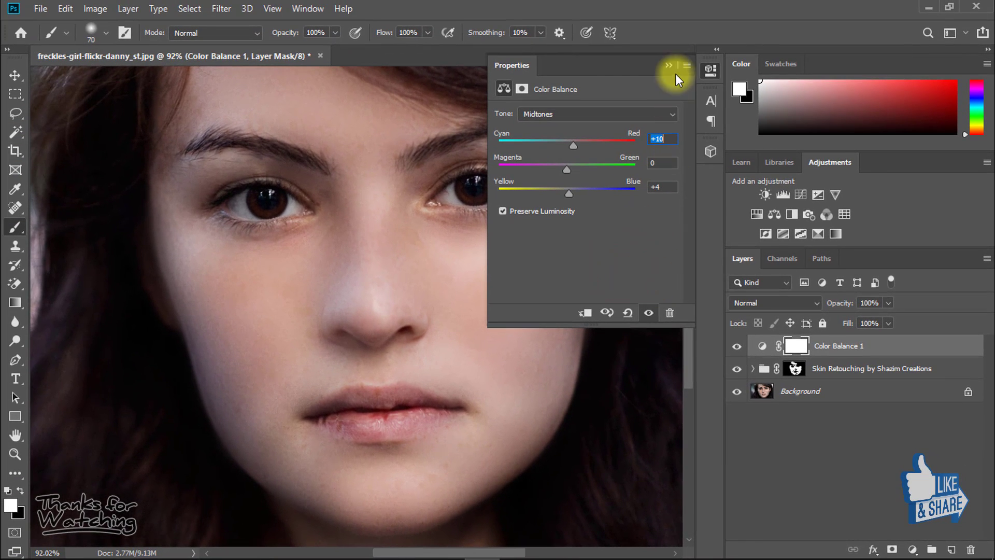
{"action": "left_click", "coordinate": [669, 63]}
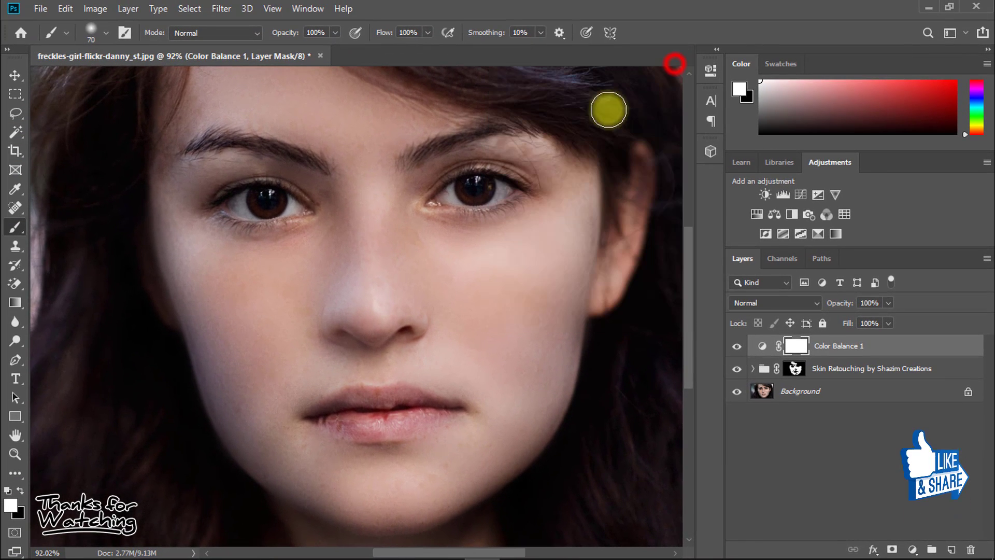
Start saving a copy of the portrait as JPEG in the Freckles Skin Retouching folder on the Desktop.
{"action": "left_click_drag", "start_coordinate": [370, 272], "coordinate": [424, 261]}
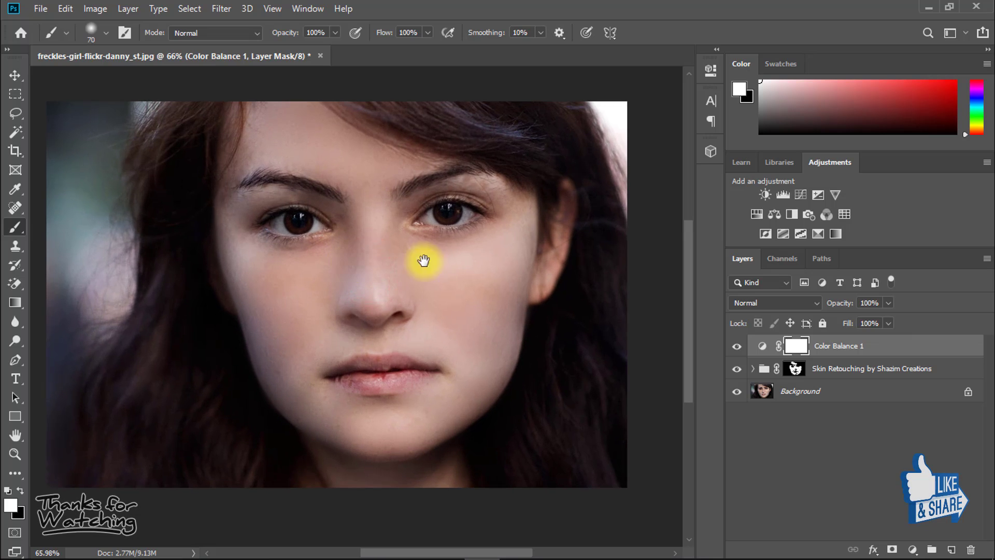
{"action": "left_click", "coordinate": [31, 9]}
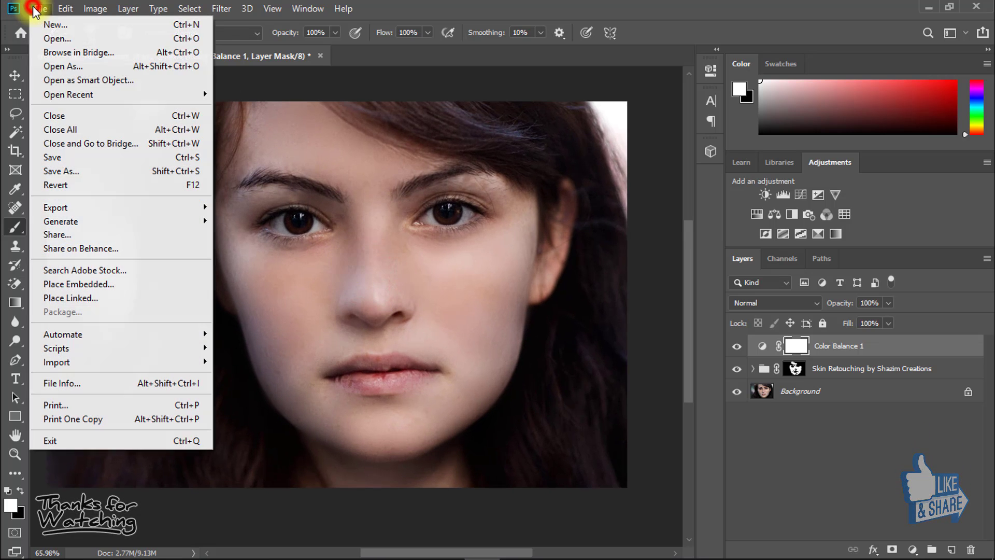
{"action": "left_click", "coordinate": [66, 171]}
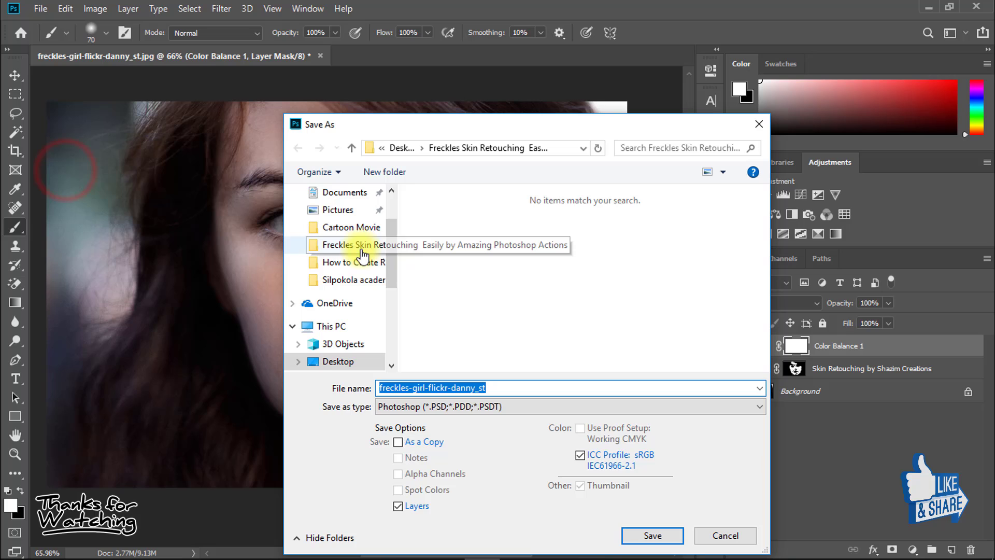
{"action": "left_click", "coordinate": [391, 206]}
{"action": "left_click", "coordinate": [334, 223]}
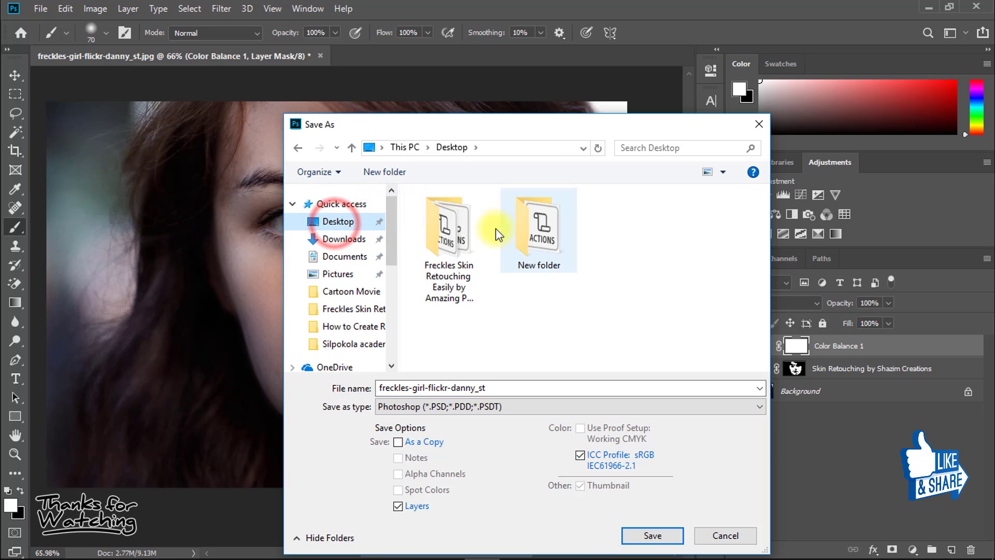
{"action": "double_click", "coordinate": [451, 241]}
{"action": "left_click", "coordinate": [479, 406]}
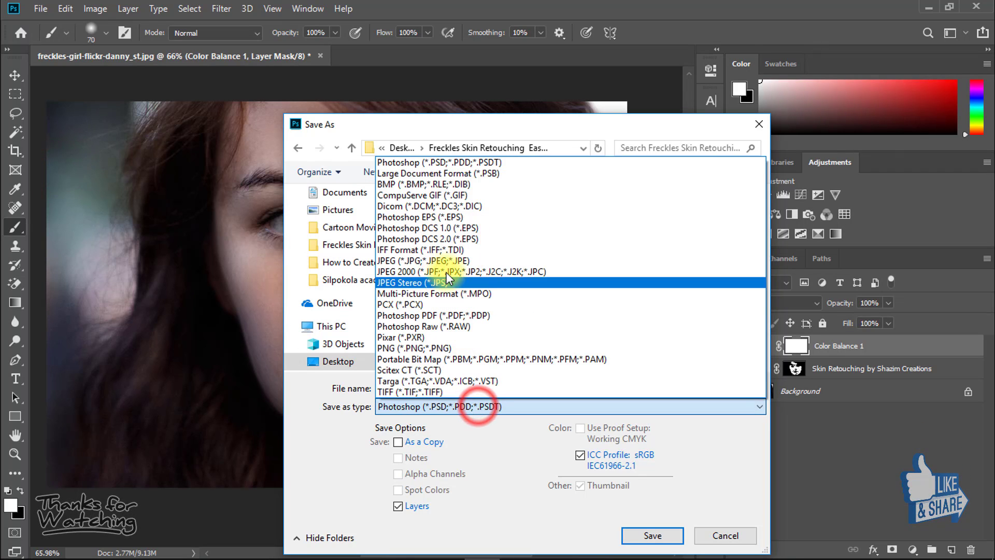
{"action": "left_click", "coordinate": [446, 261]}
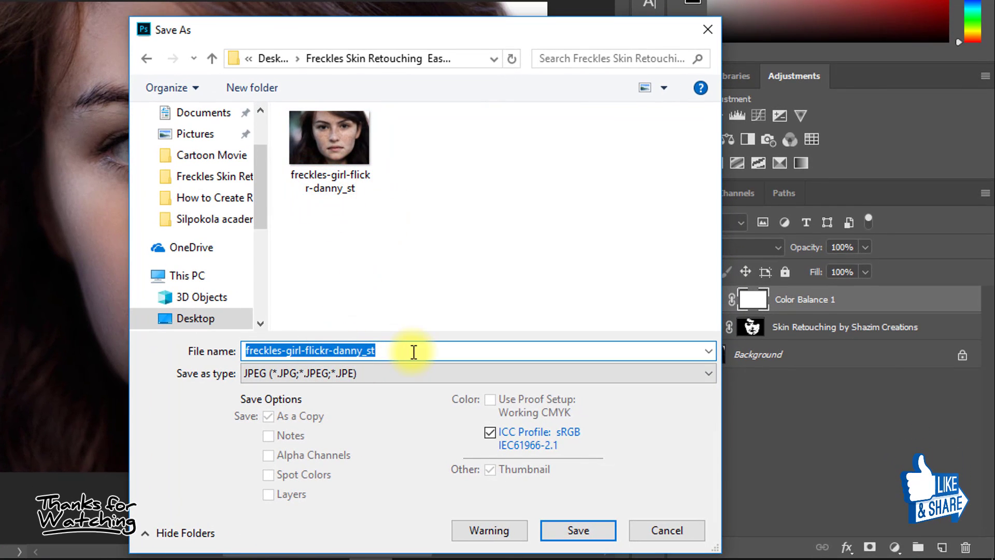
Name the JPEG copy "freckles-girl Retouching Face" and save it.
{"action": "left_click_drag", "start_coordinate": [396, 352], "coordinate": [305, 352]}
{"action": "type", "text": "Retouching F"}
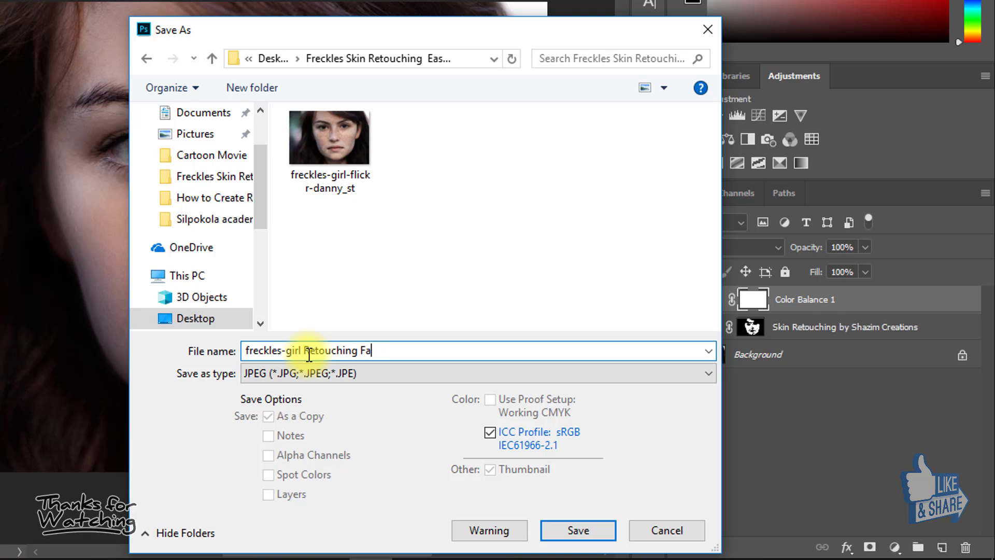
{"action": "type", "text": "ace"}
{"action": "key", "text": "Return"}
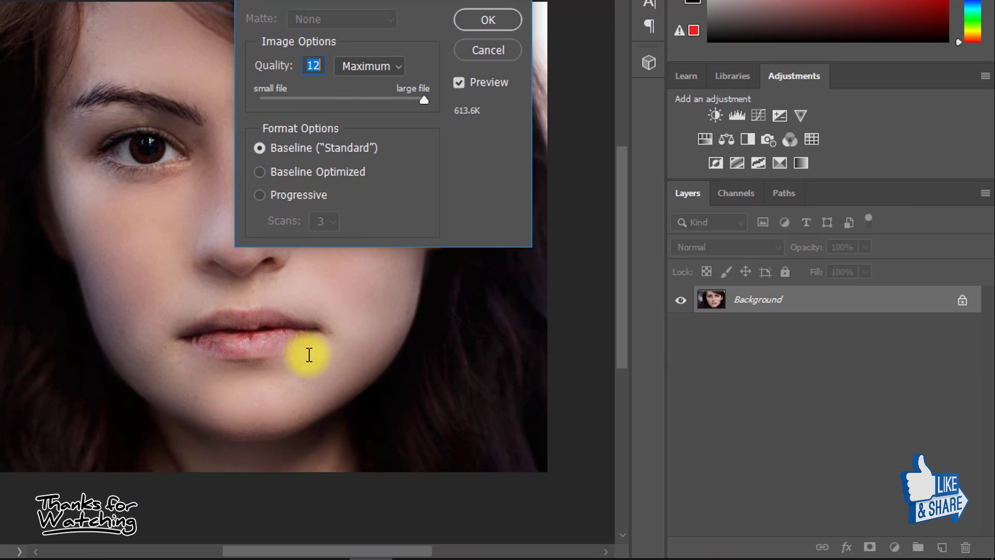